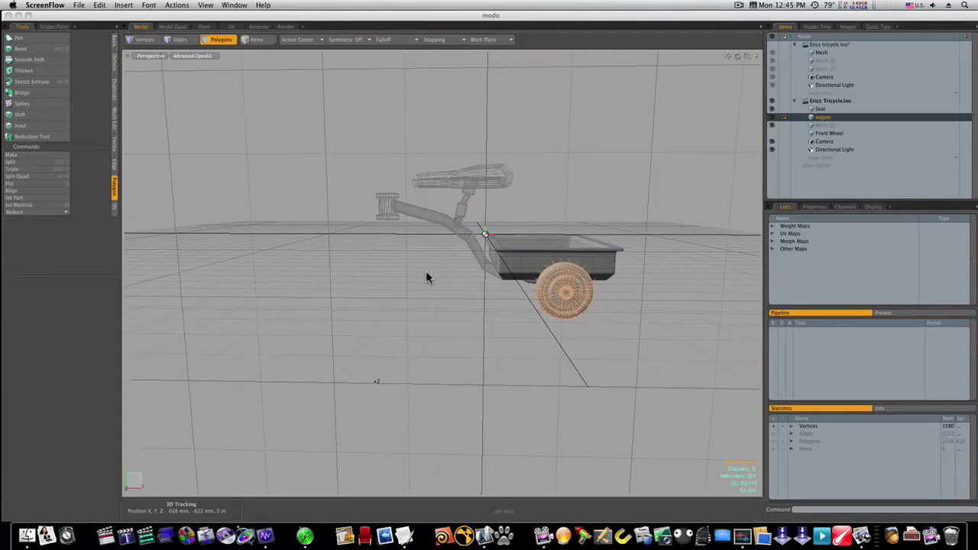
- Paste the copied rear wheel into the empty mesh item of Erics Tricycle.lxo and move it -174 mm in X
left_click_drag(428, 277, 452, 289, "alt")
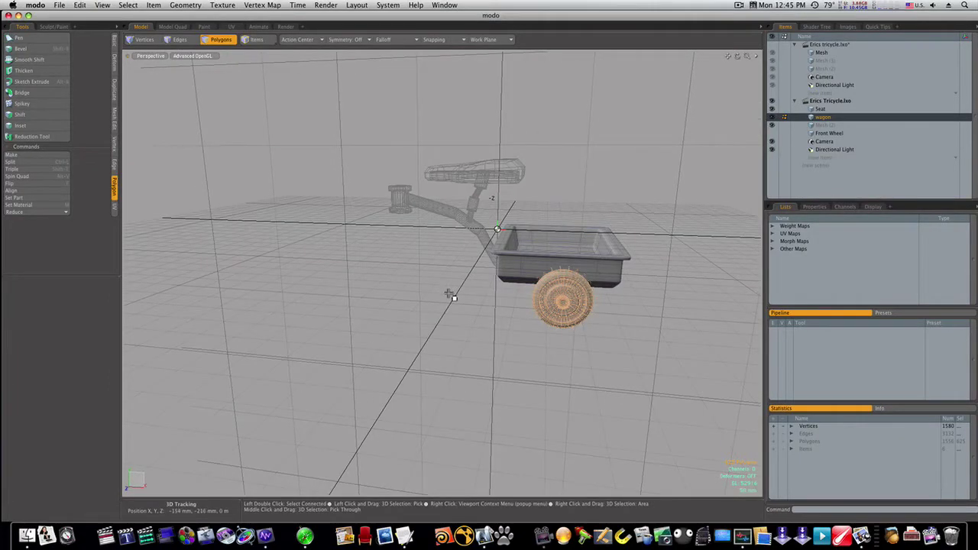
left_click(841, 126)
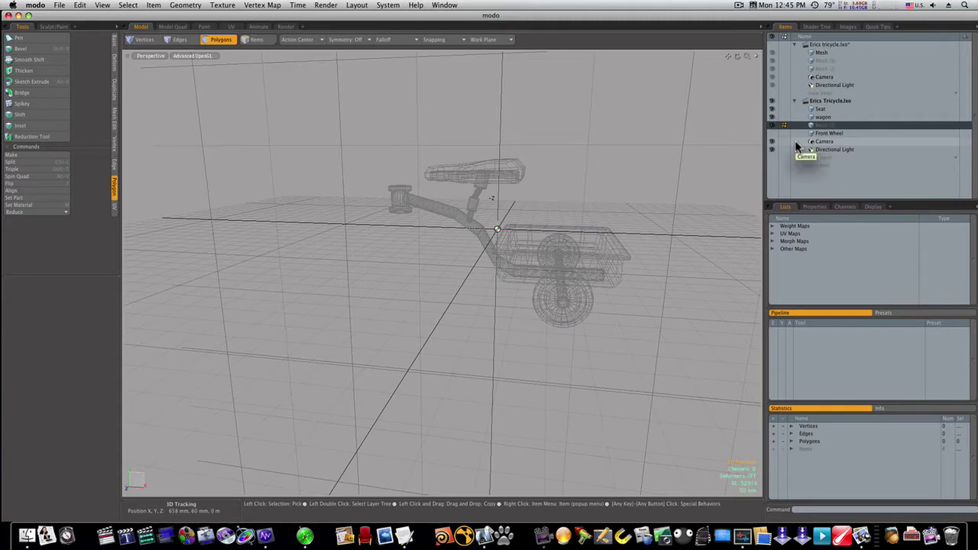
key("super+v")
left_click_drag(447, 280, 382, 267, "alt")
key("w")
left_click_drag(383, 267, 360, 273, "alt")
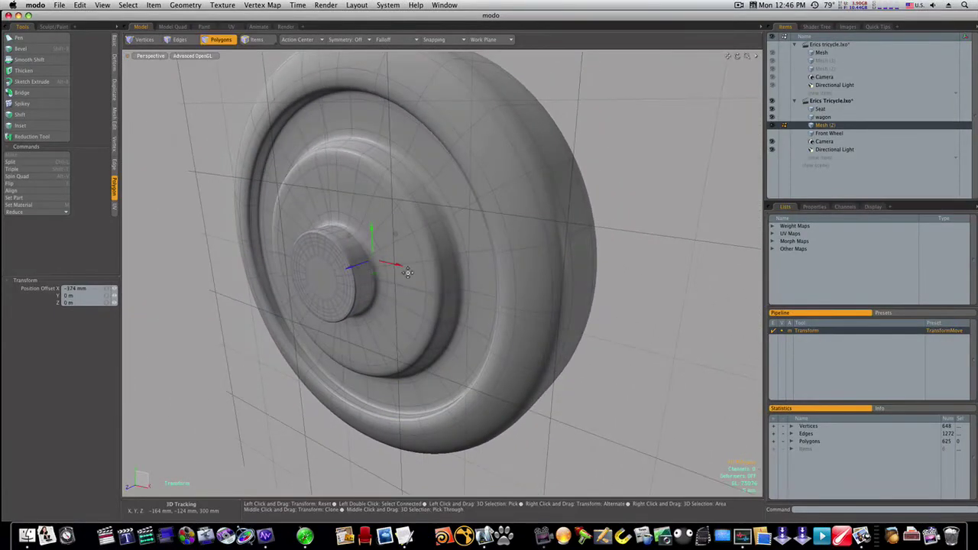
key("space")
- Turn off subdivision on the pasted wheel, then select the raised hub's side and cap polygons and cut them away
key("Tab")
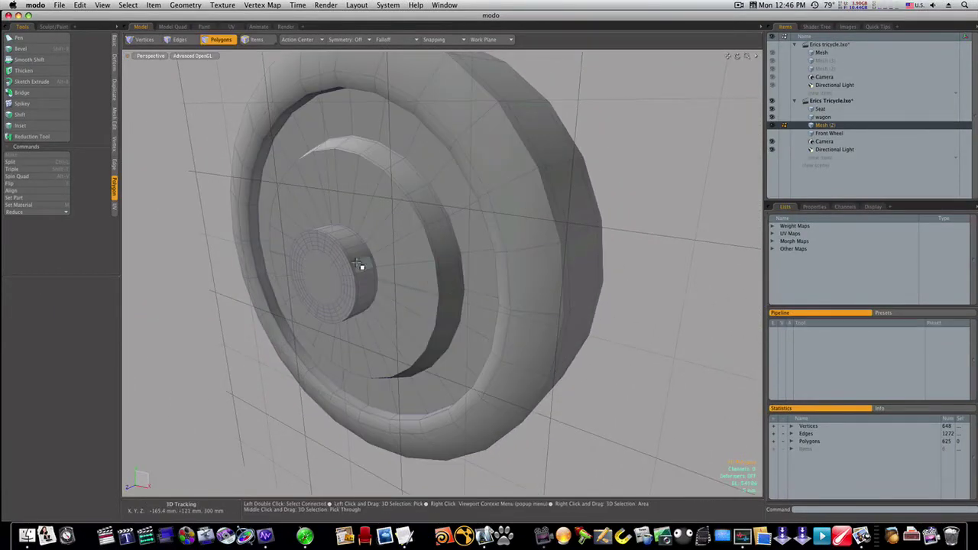
mouse_move(354, 253)
left_mouse_down()
mouse_move(375, 311)
mouse_move(349, 220)
mouse_move(336, 235)
left_mouse_up()
key("l")
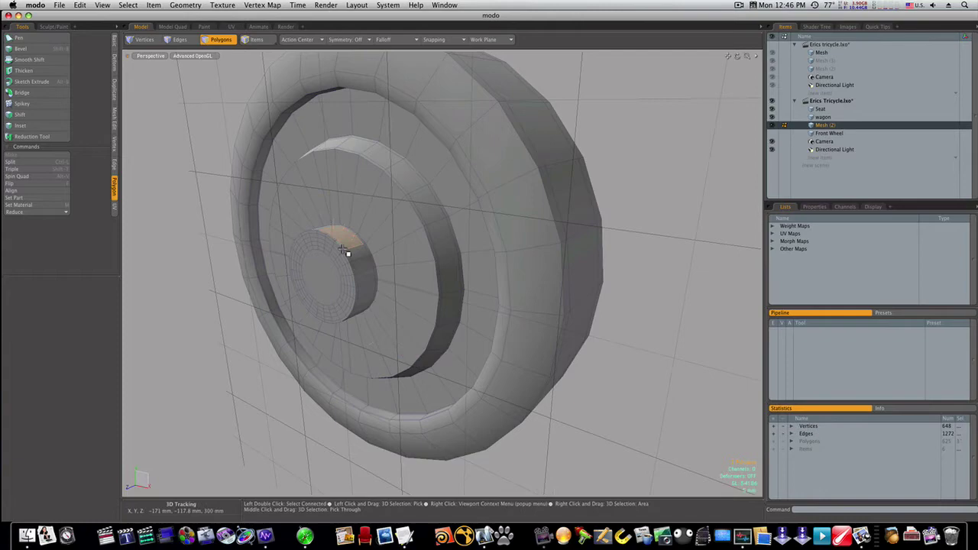
left_click(351, 249, "shift")
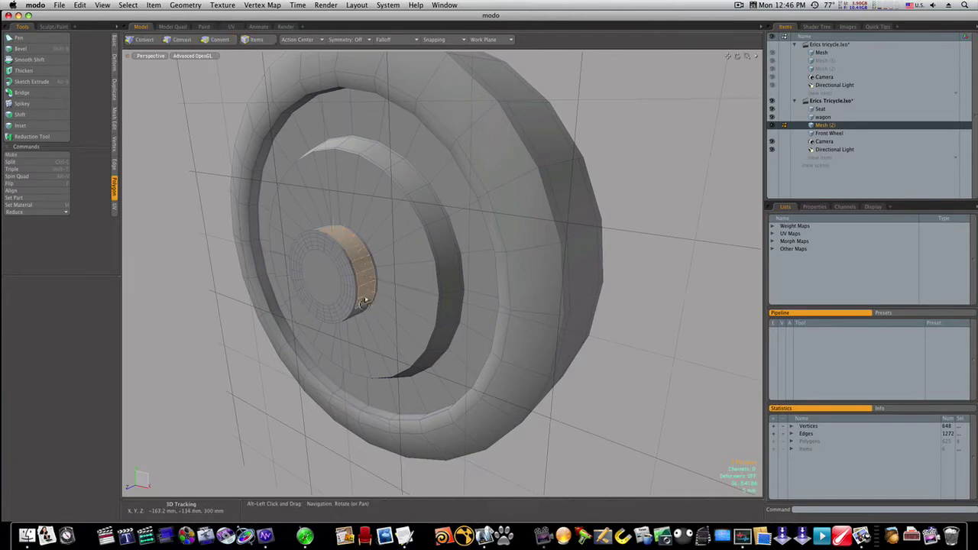
mouse_move(364, 298)
left_mouse_down("alt")
mouse_move(375, 251)
mouse_move(372, 295)
left_mouse_up("alt")
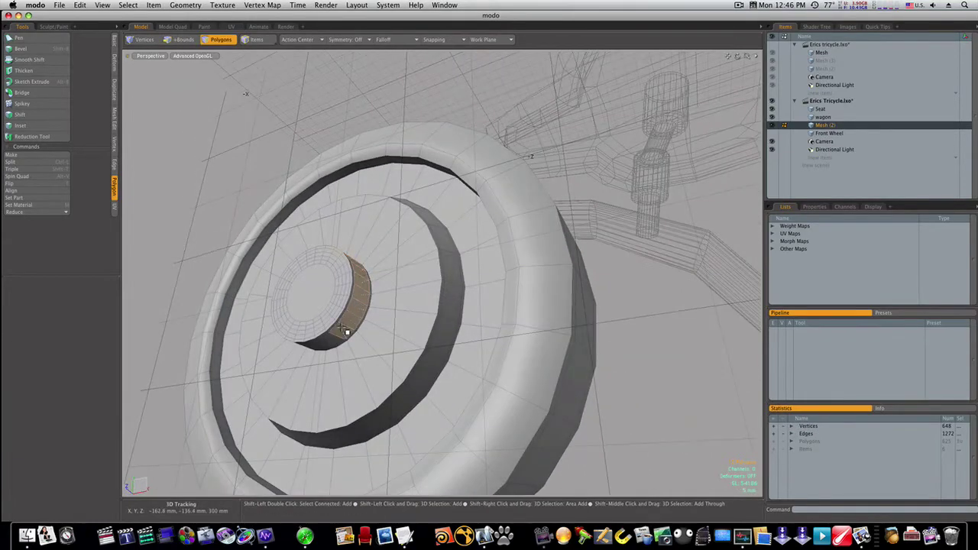
left_click_drag(327, 340, 464, 308, "alt")
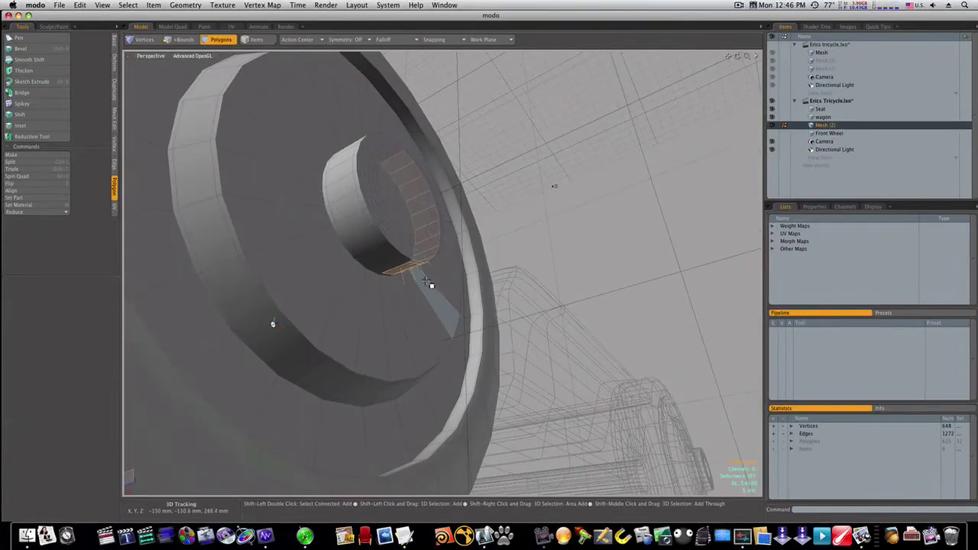
mouse_move(368, 177)
left_mouse_down("shift")
mouse_move(349, 214)
mouse_move(380, 280)
left_mouse_up("shift")
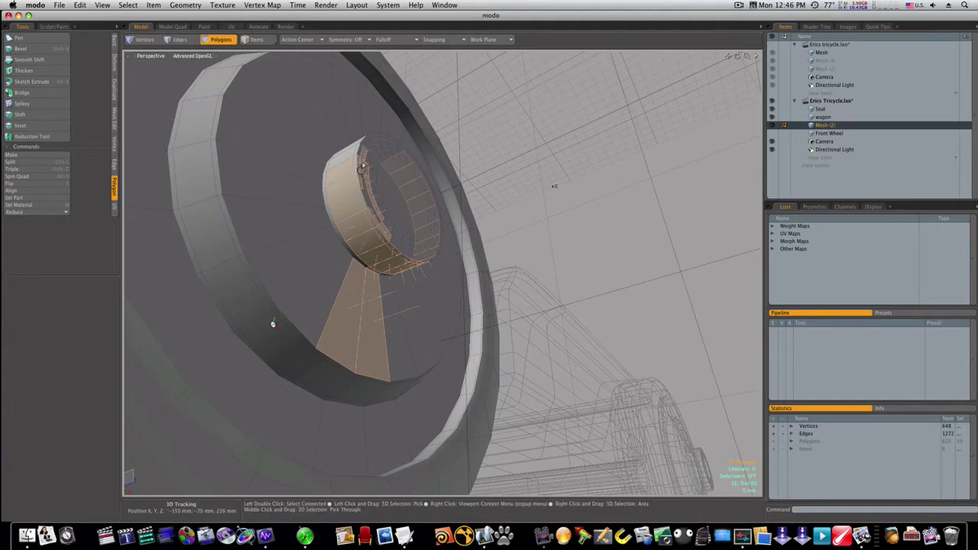
left_click_drag(555, 186, 371, 375, "alt")
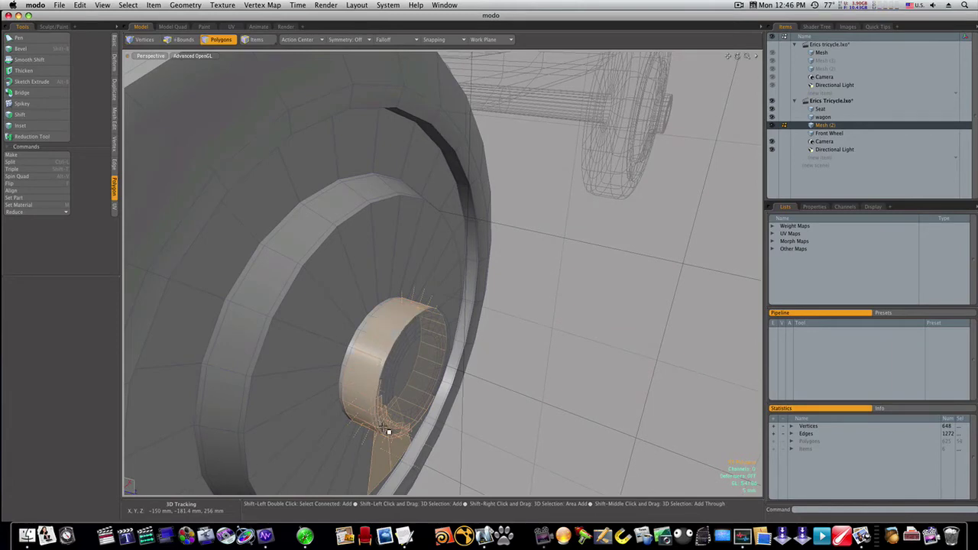
left_click_drag(433, 321, 367, 276, "alt")
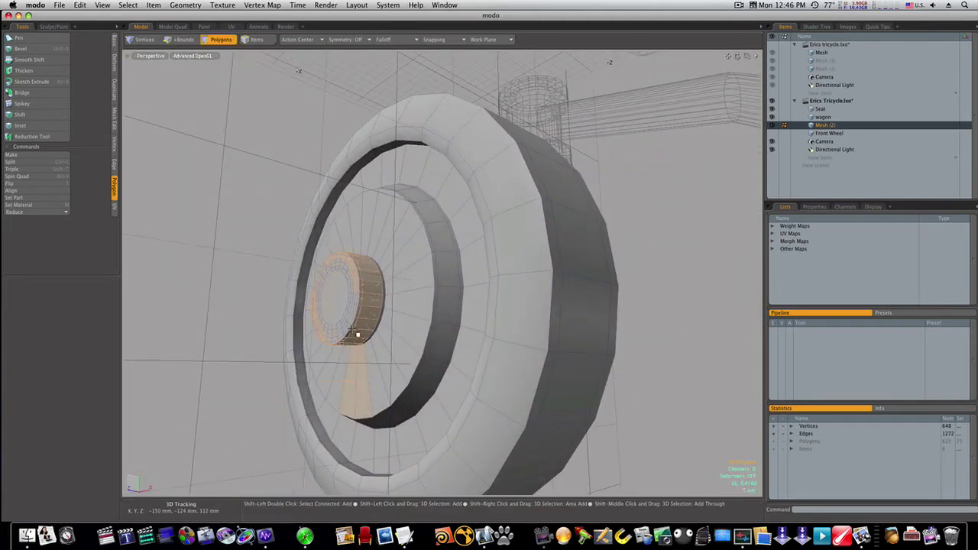
left_click_drag(357, 334, 405, 257, "alt")
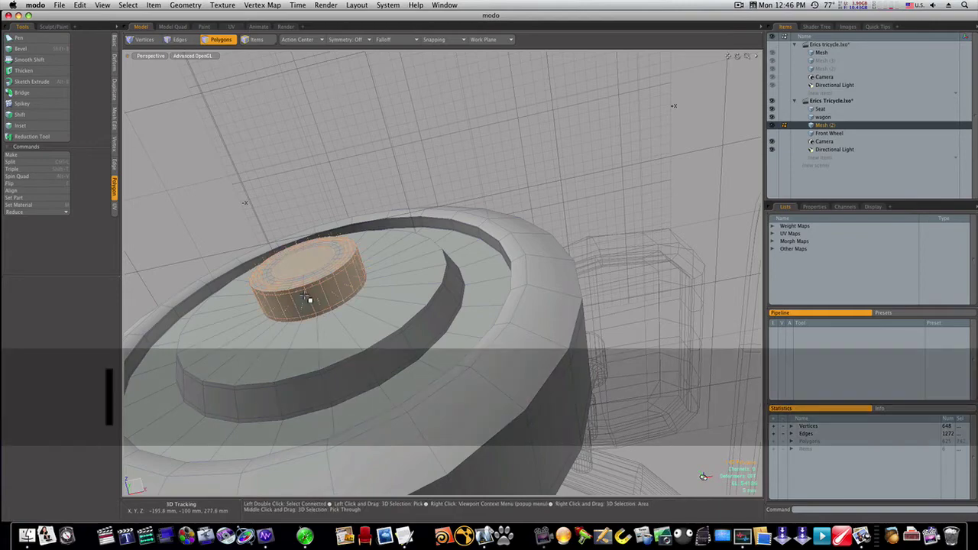
left_click_drag(308, 299, 428, 238, "alt")
key("super+x")
- Delete the leftover inner polygon pieces remaining in the wheel's hub opening
left_click(323, 263)
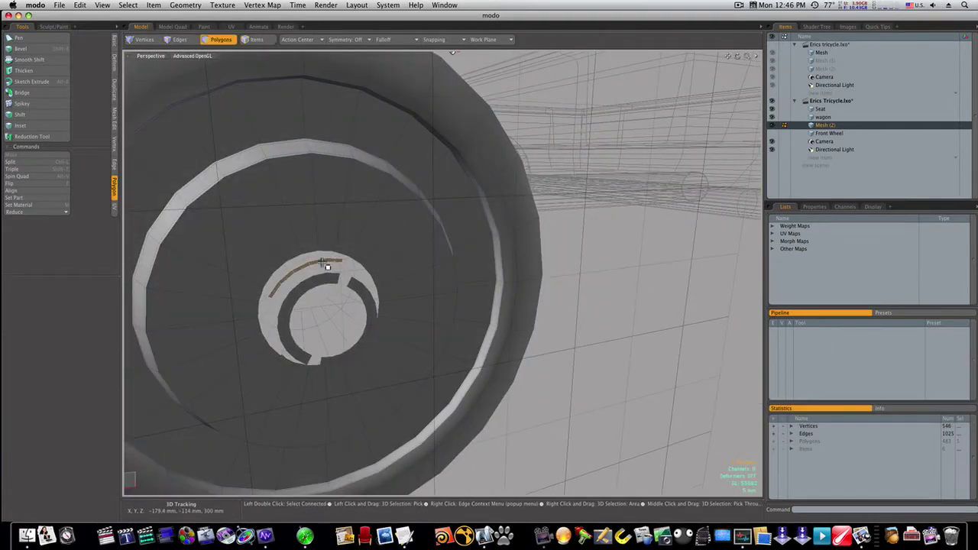
key("Delete")
double_click(326, 282)
key("Delete")
left_click(355, 292)
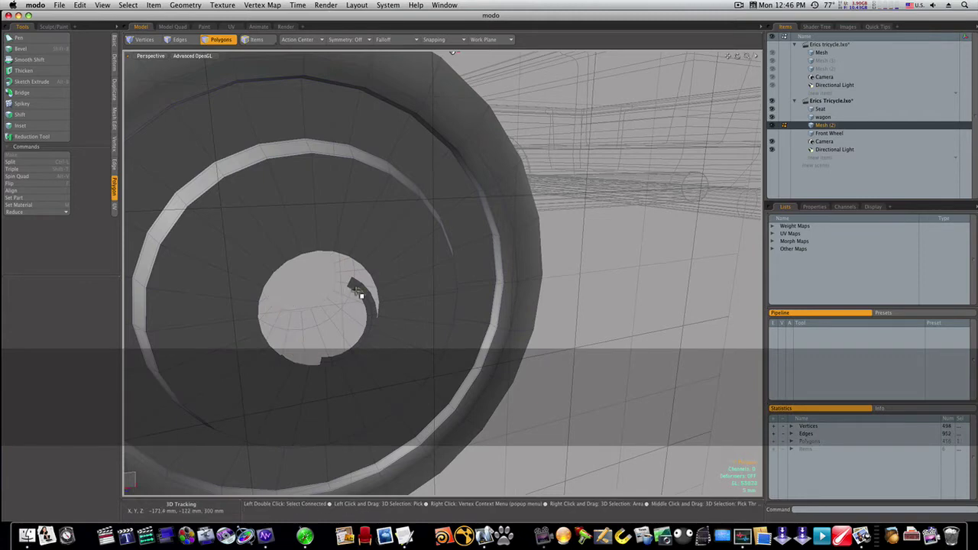
key("Delete")
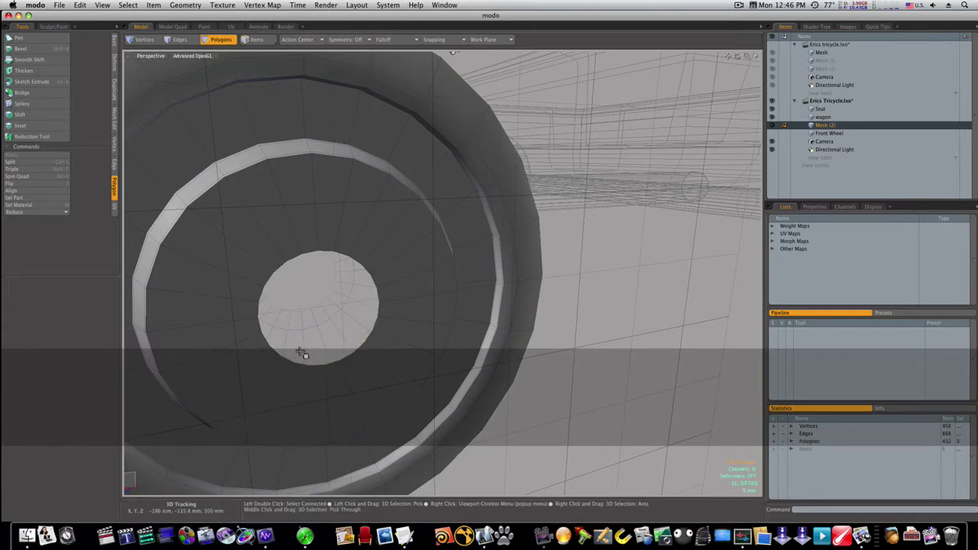
- Close the round hub opening by making a polygon from its border edge loop
left_click_drag(303, 350, 297, 281, "alt")
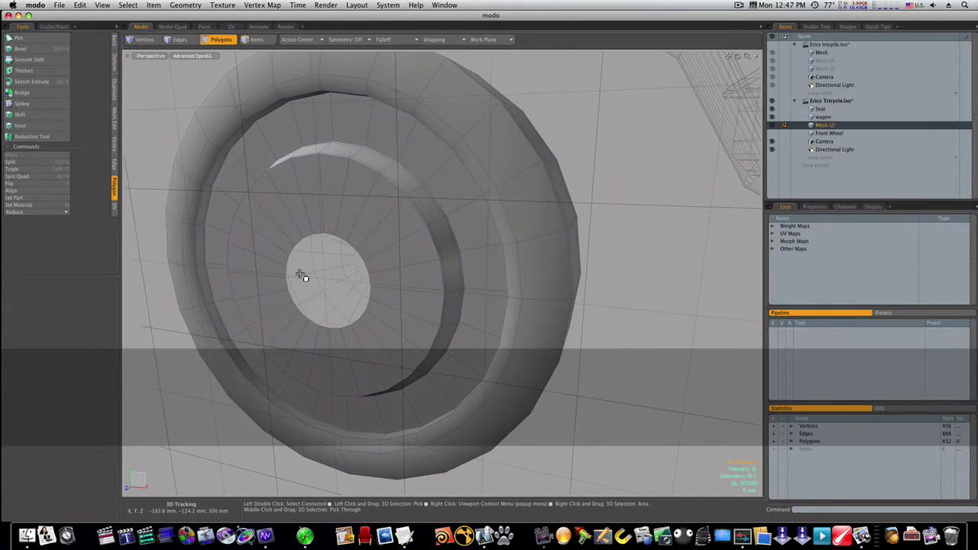
key("2")
double_click(333, 237)
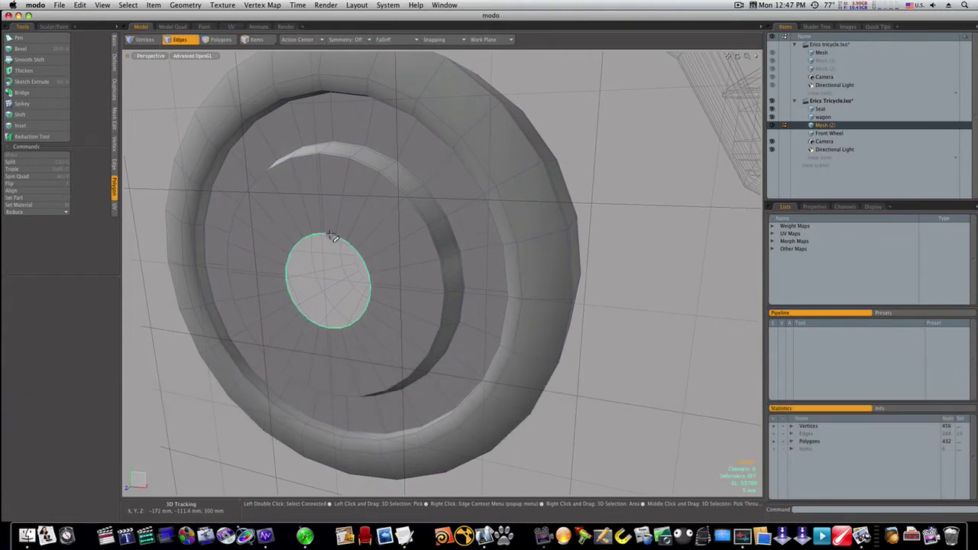
key("p")
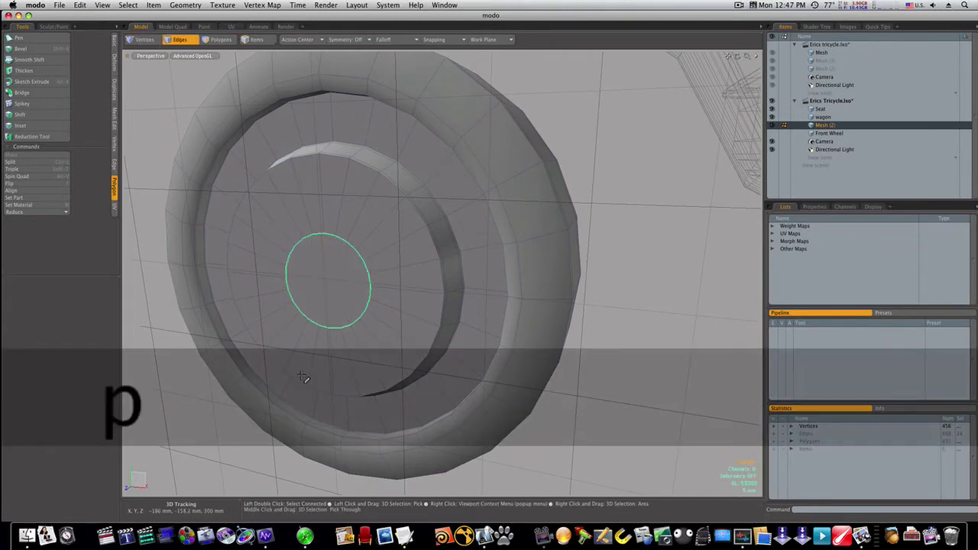
scroll(303, 374, "down", 2)
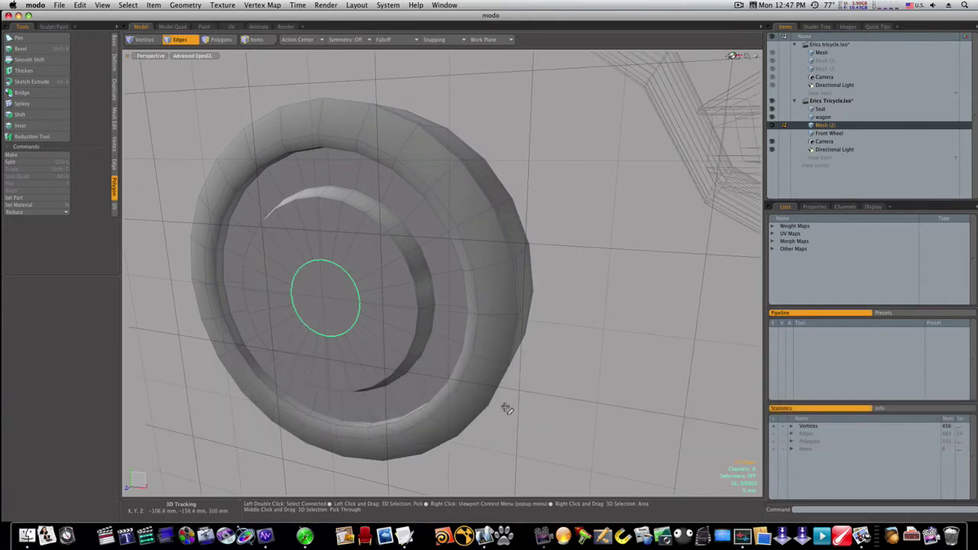
- Loop-slice the wheel's outer tread band with a single cut at the 50% position
left_click_drag(508, 409, 401, 240, "alt")
key("3")
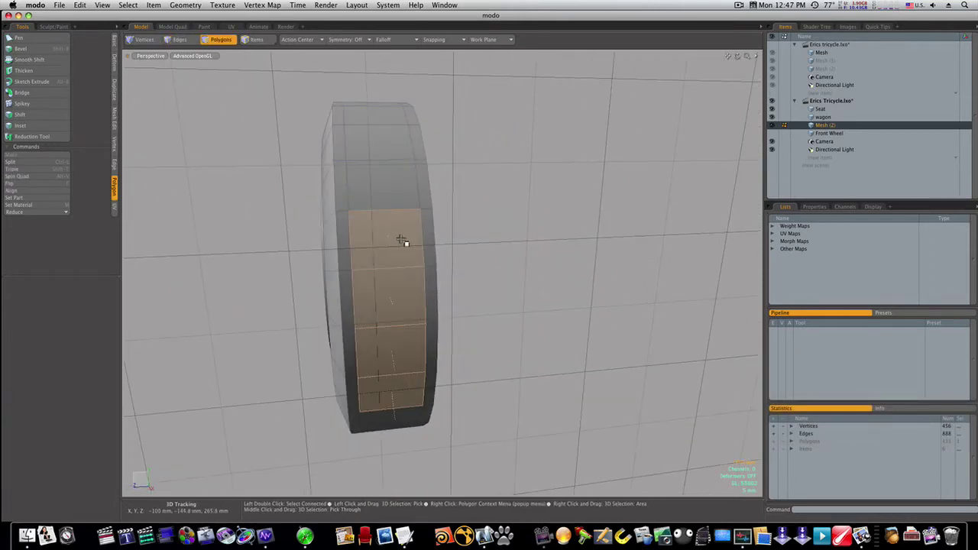
key("alt+c")
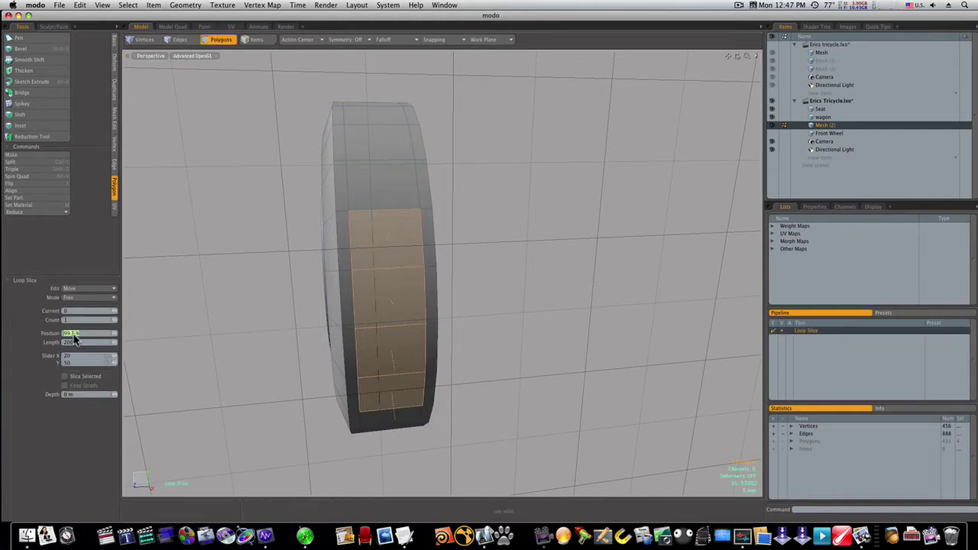
type("50")
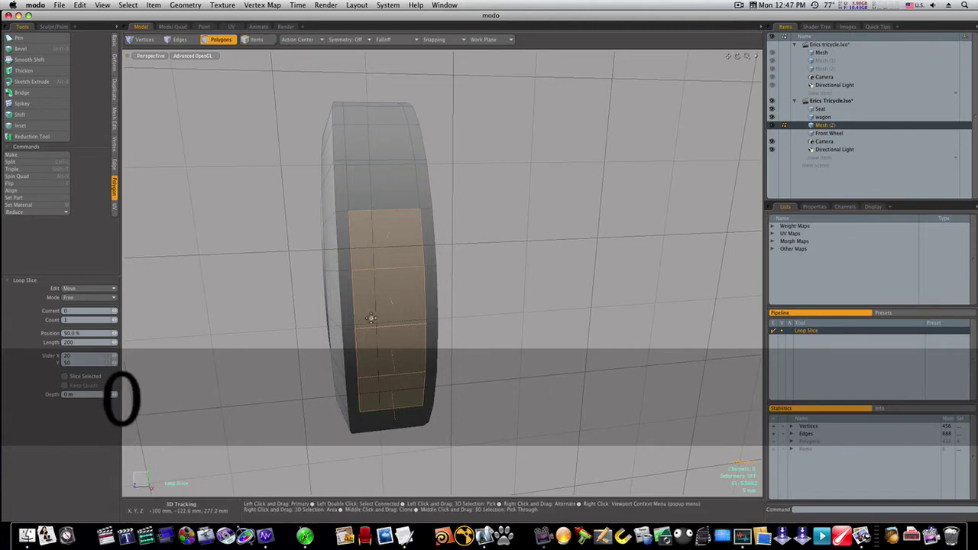
left_click(379, 320)
key("Escape")
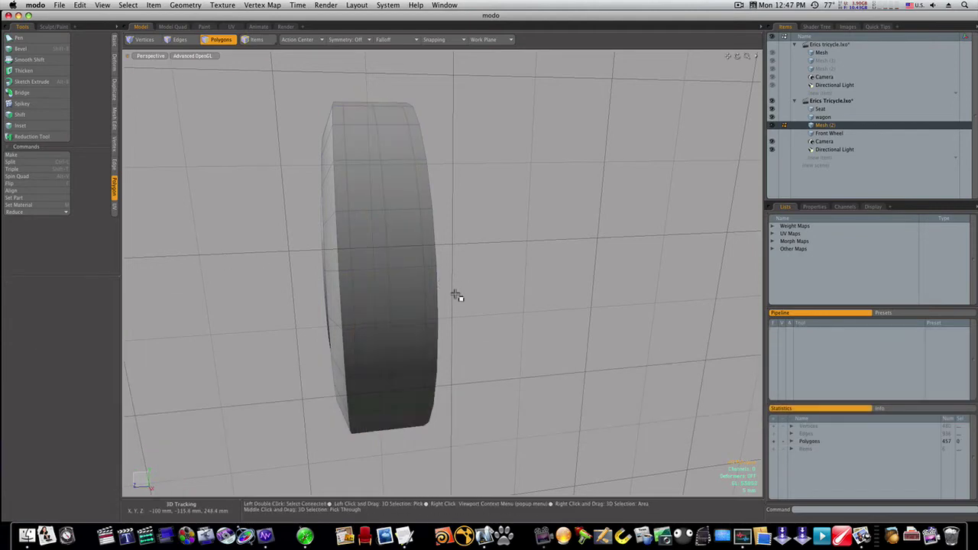
- Delete all vertices on the wheel half beyond the center slice, keeping the half with the capped hub
left_click_drag(408, 280, 400, 289, "alt")
key("1")
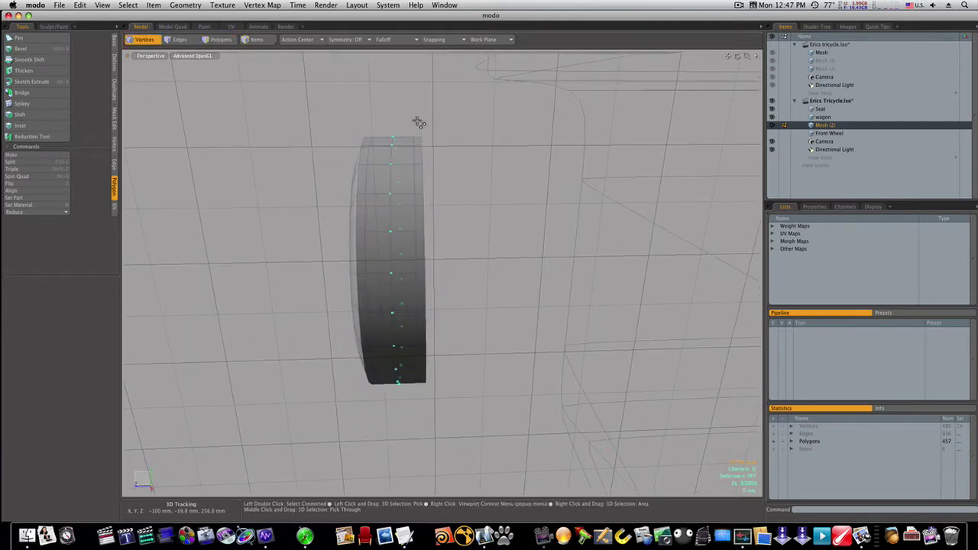
left_click_drag(422, 175, 421, 168, "alt")
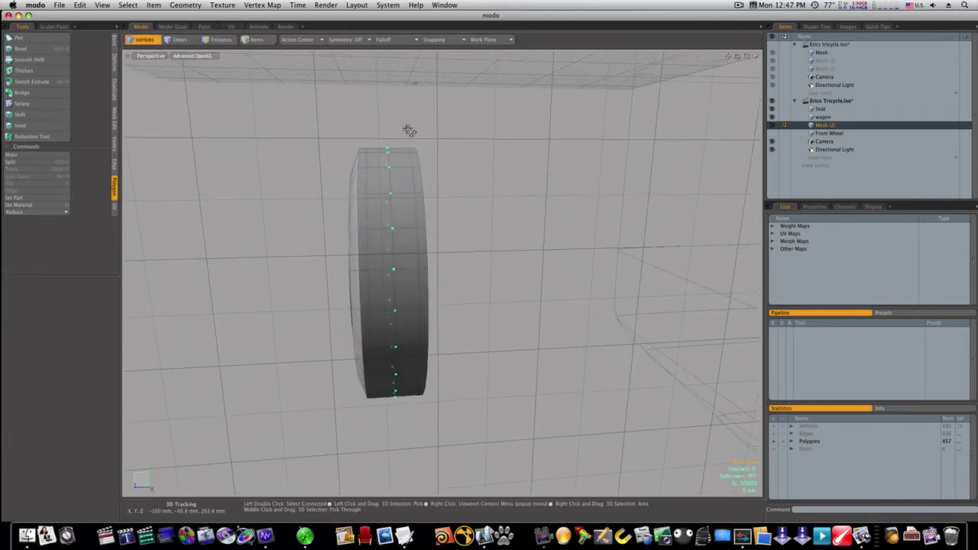
right_click_drag(398, 116, 472, 489)
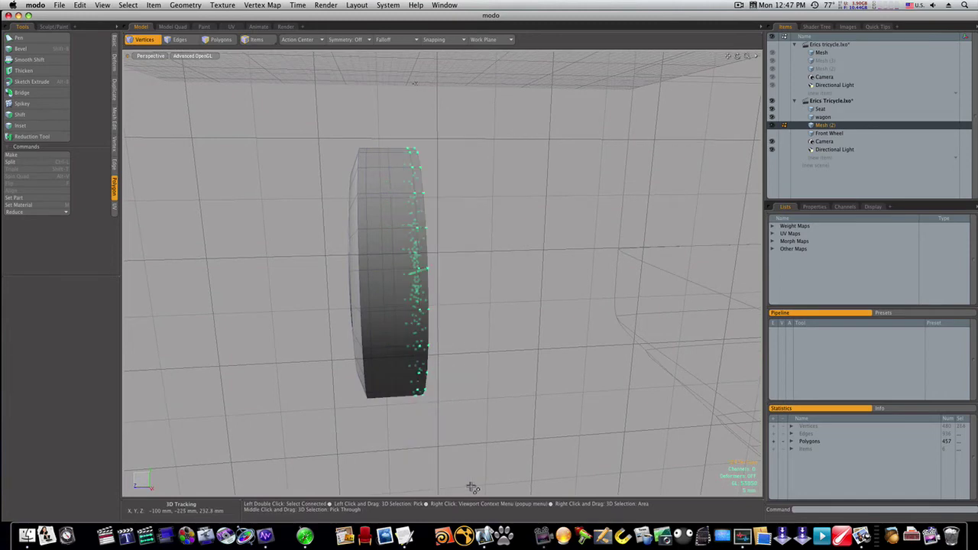
key("Delete")
- Mirror the remaining wheel half across its cut edge at about Z 271.6 mm with merged vertices to form a complete wheel
key("2")
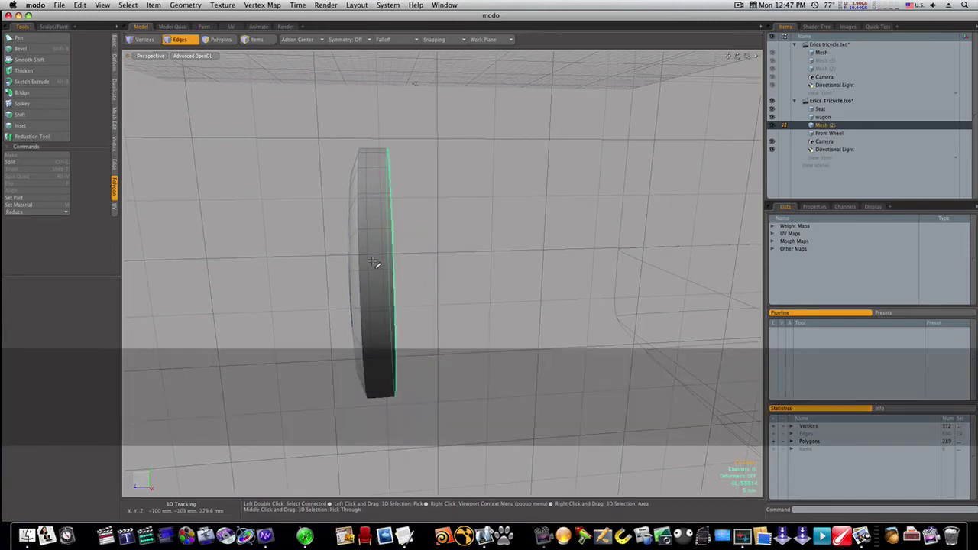
key("3")
double_click(373, 262)
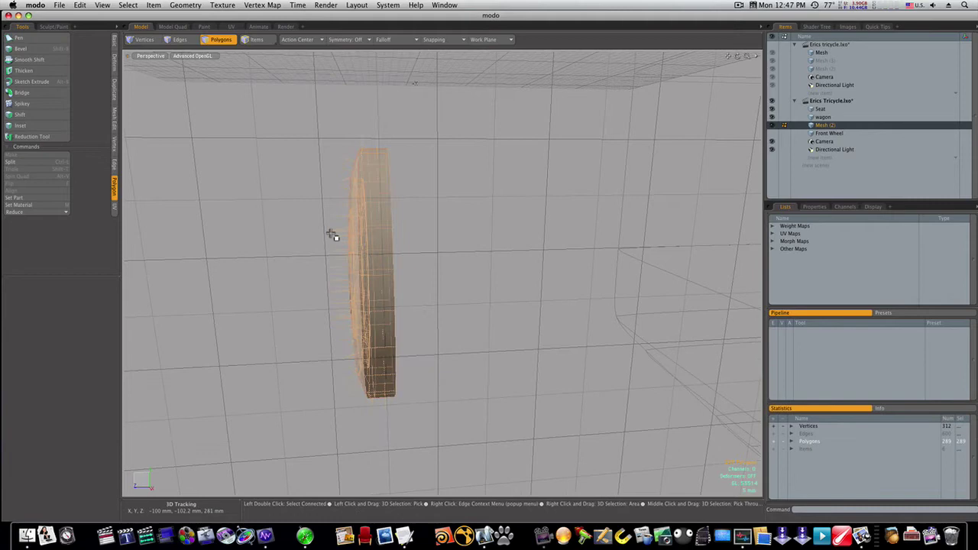
left_click(114, 86)
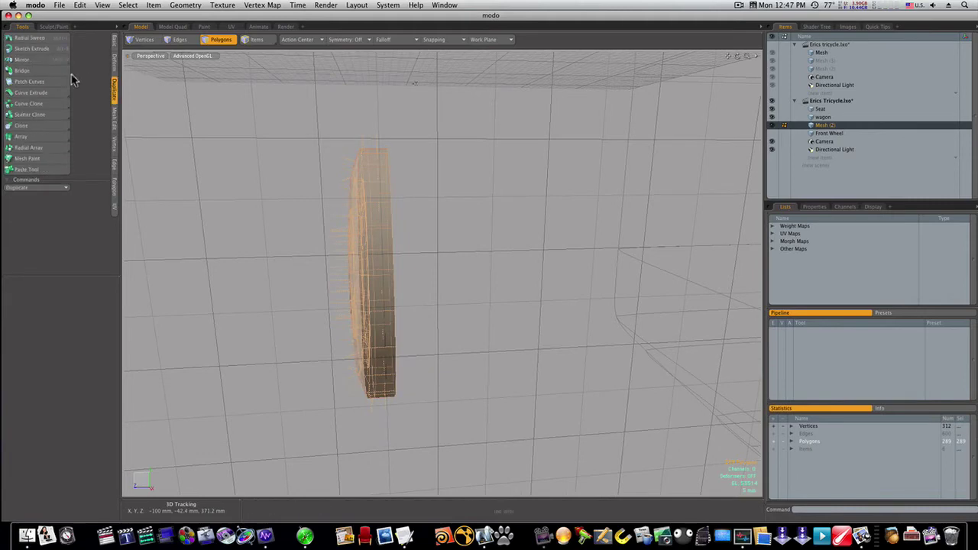
left_click(46, 60)
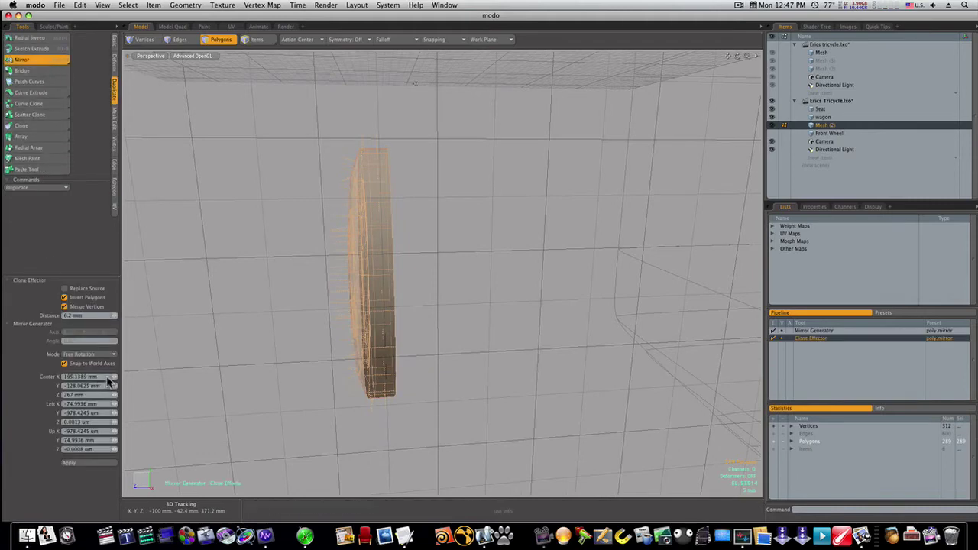
left_click(213, 277)
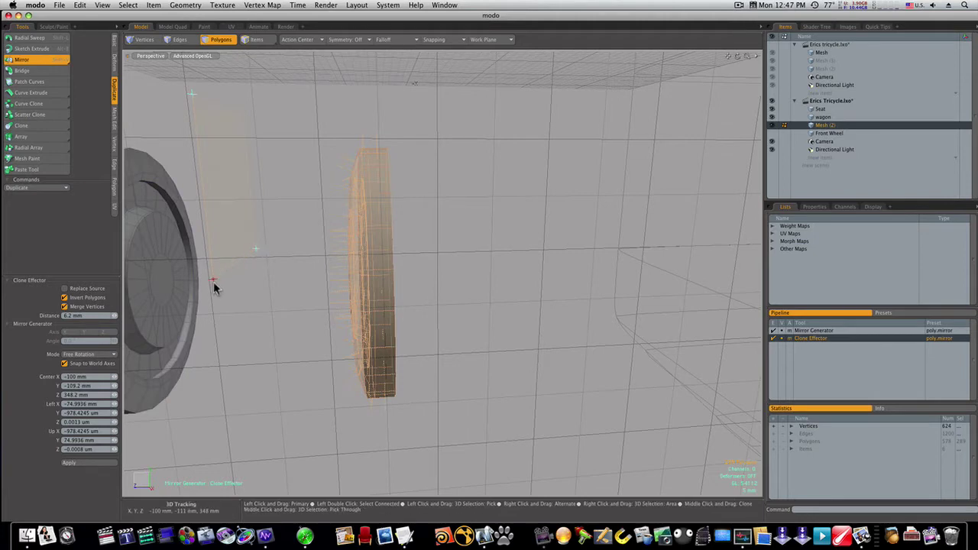
left_click_drag(214, 287, 396, 339)
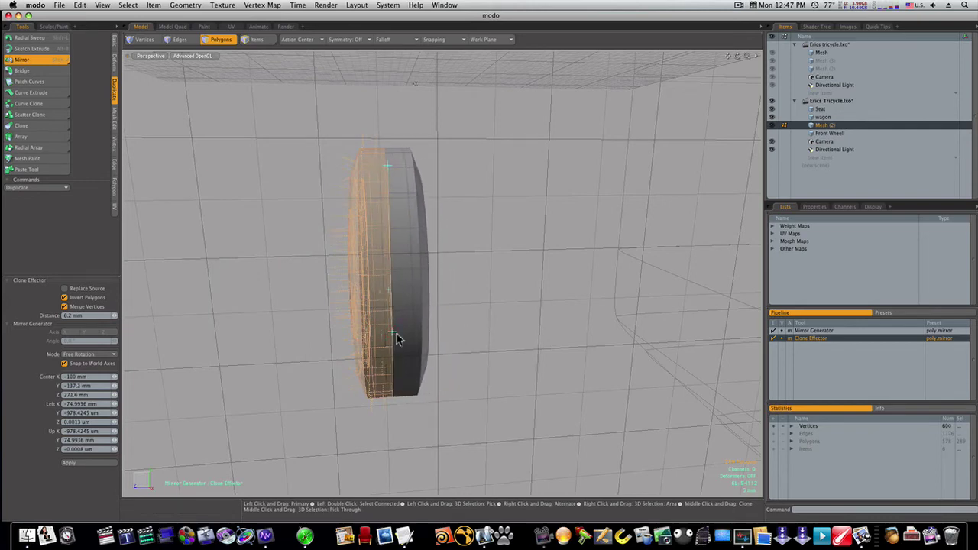
key("q")
left_click(462, 328)
- Scale the mirrored wheel along Z to make it slightly narrower
left_click_drag(461, 329, 357, 352, "alt")
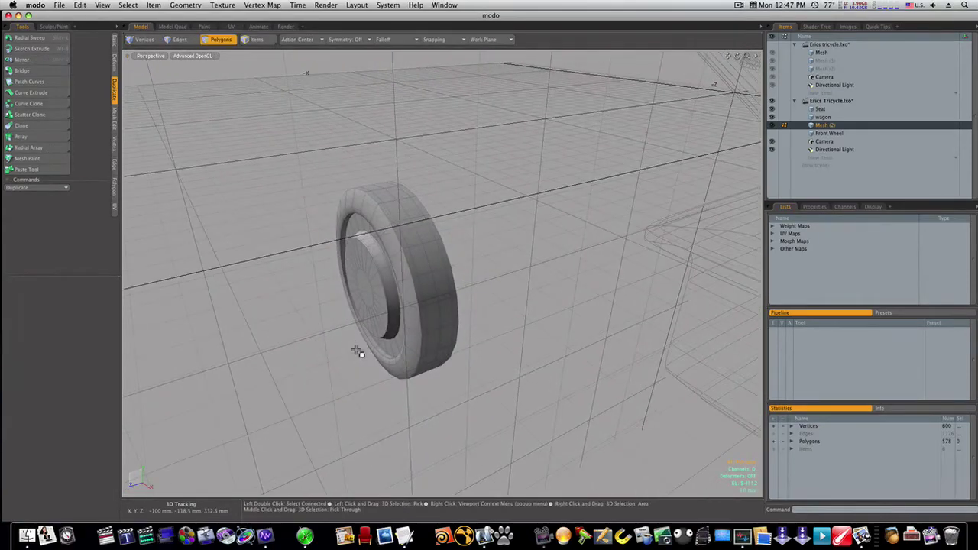
key("r")
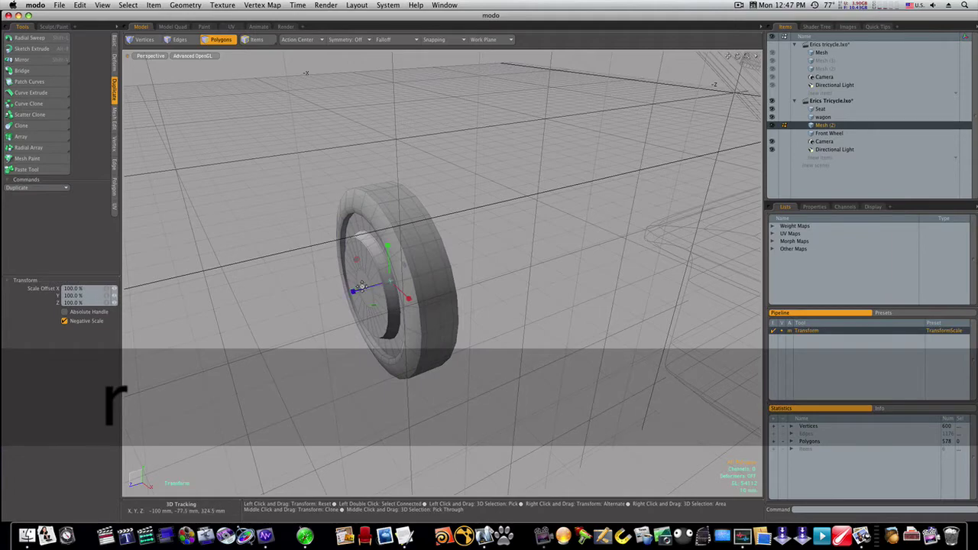
key("space")
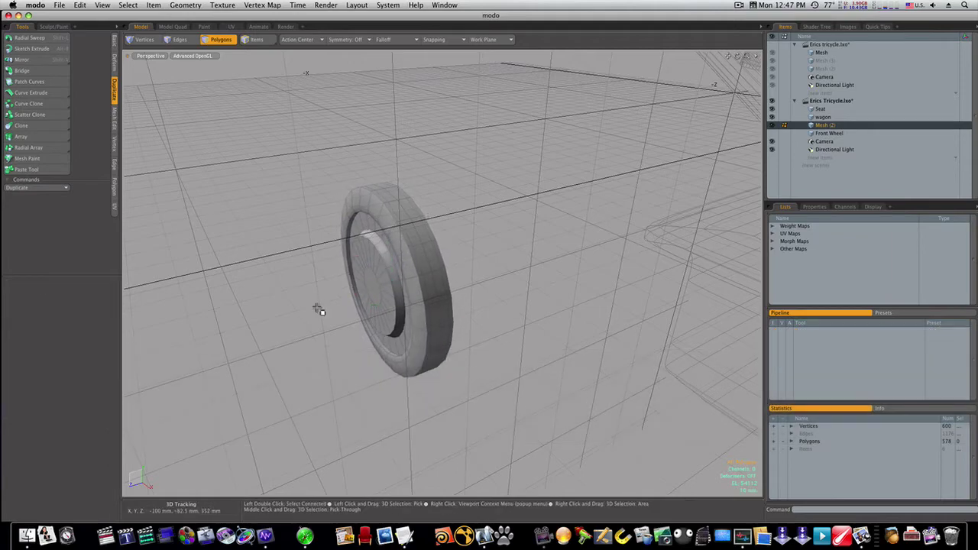
- Scale the wheel up so it is larger than the rear wheels and move it toward the front of the tricycle
left_click_drag(320, 309, 468, 344, "alt")
left_click(400, 323)
double_click(385, 316)
key("r")
key("w")
key("space")
left_click(498, 362)
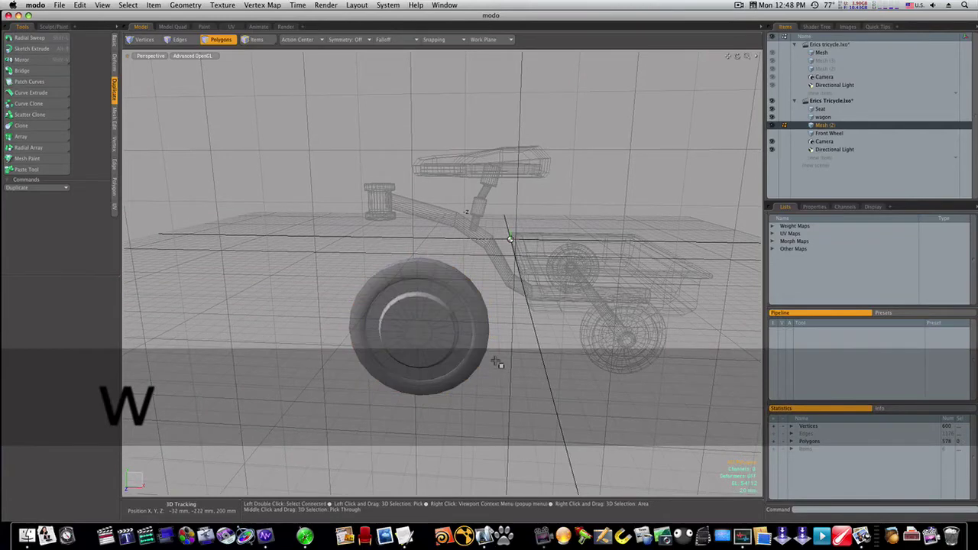
- Move the wheel about -166 mm along X and -266 mm along Z to center it at the front of the tricycle
key("w")
left_click_drag(459, 330, 424, 330)
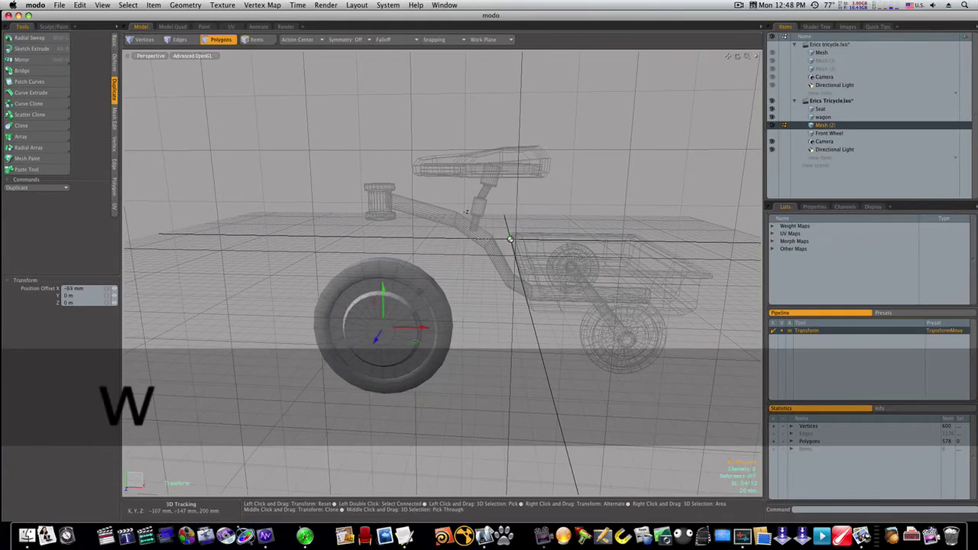
left_click(170, 27)
left_click_drag(191, 222, 191, 156)
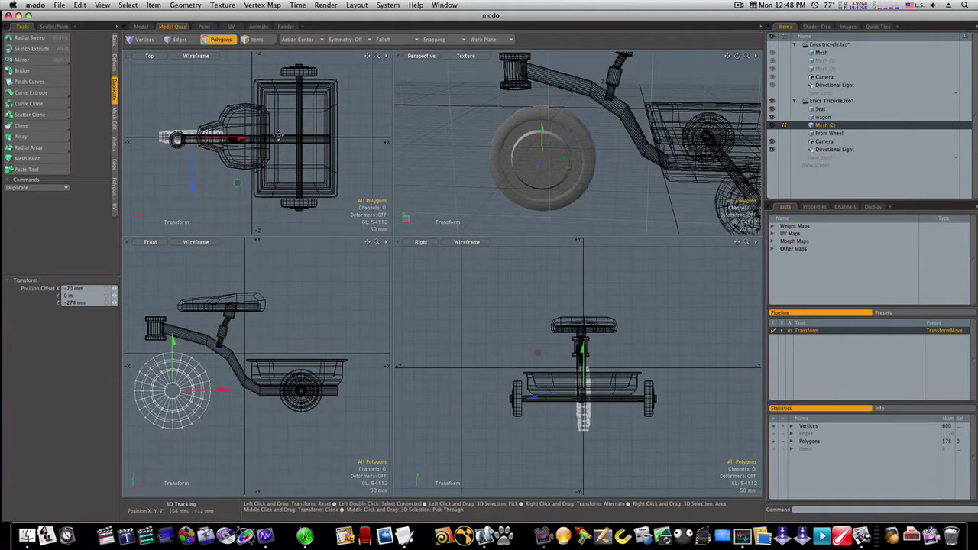
left_click_drag(233, 182, 171, 178)
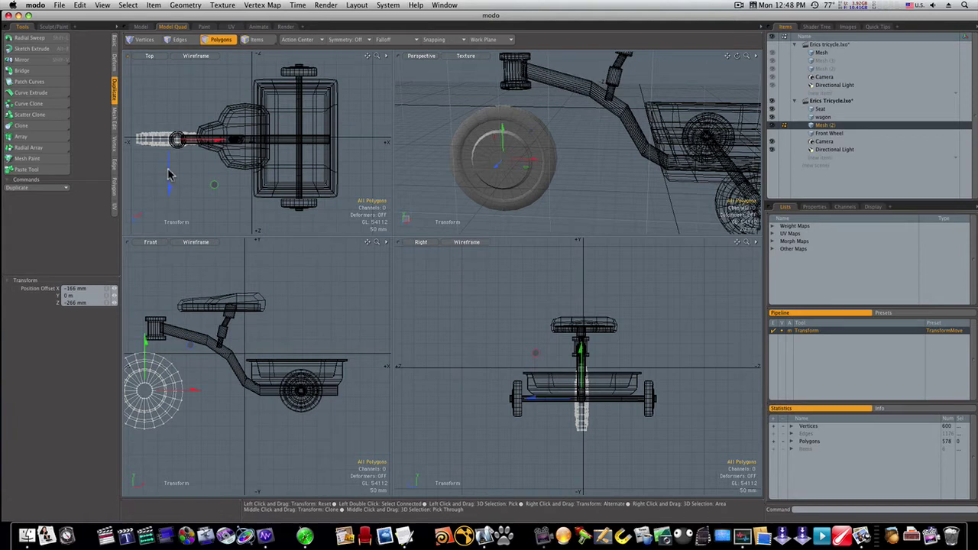
- Cut the wheel geometry from Mesh (2) and paste it into the wagon mesh
left_click(147, 27)
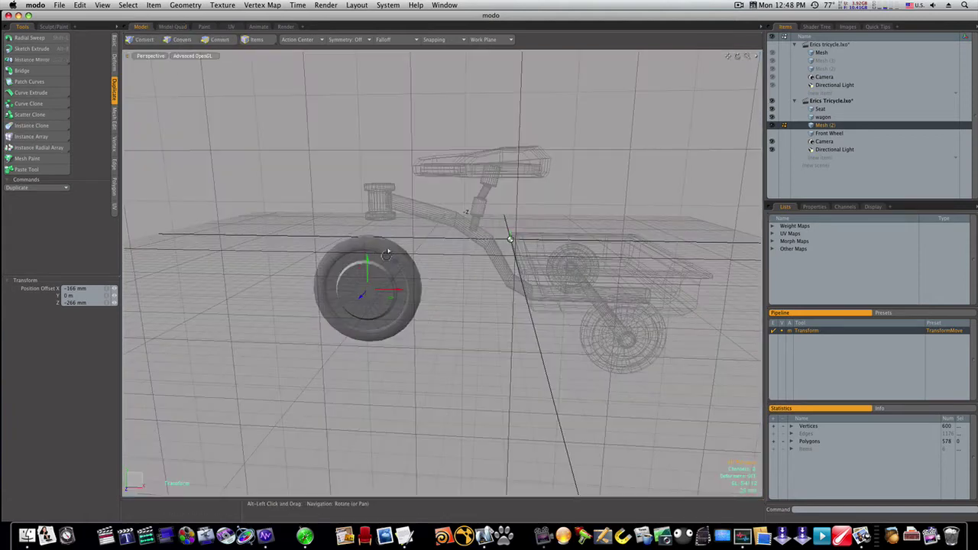
left_click_drag(489, 273, 550, 275, "alt")
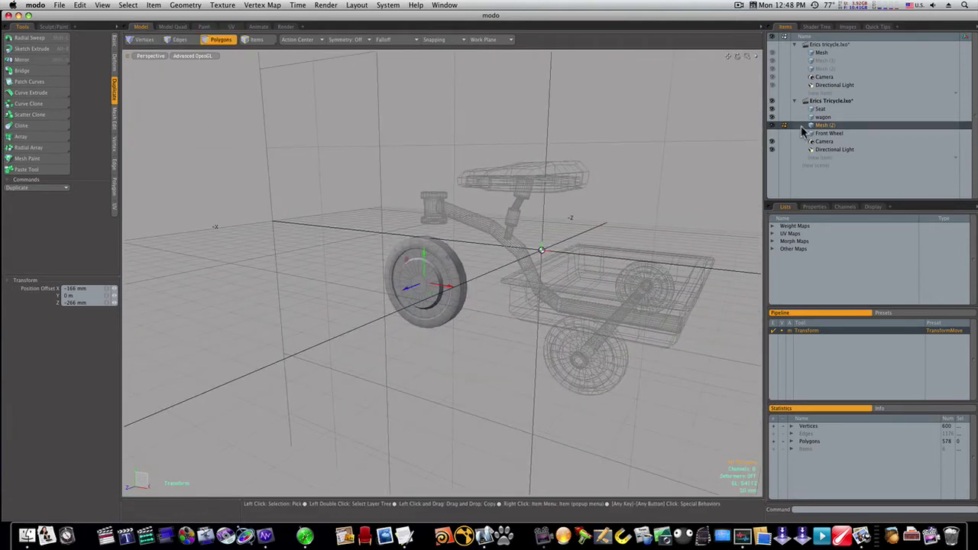
key("super+x")
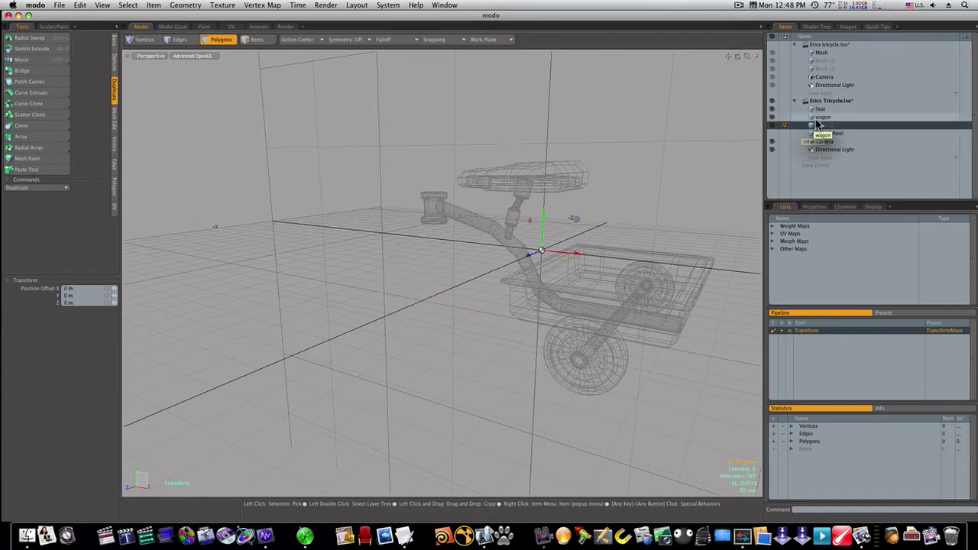
left_click(815, 118)
key("super+v")
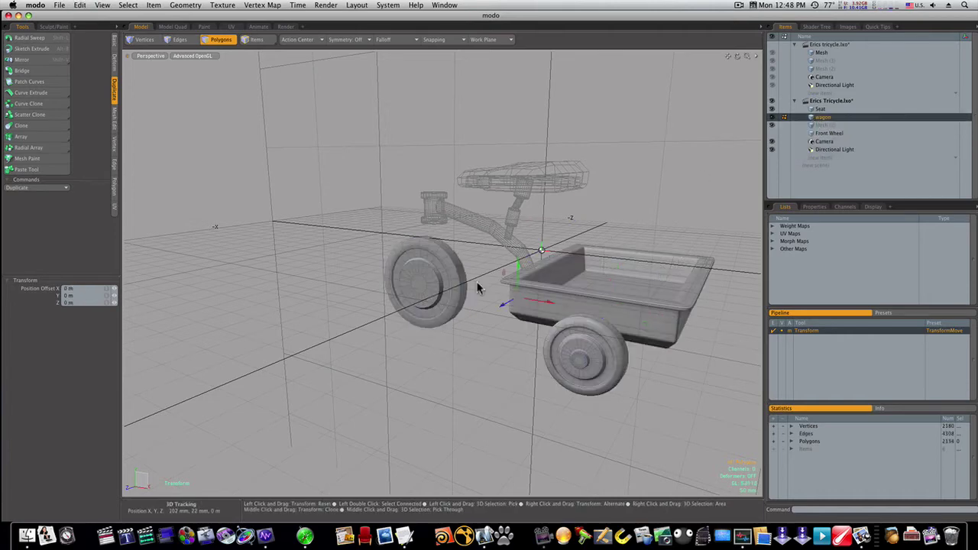
- Select the front wheel's polygons and move them about 36 mm along X, back toward the frame
left_click_drag(443, 303, 484, 303, "alt")
left_click(390, 306)
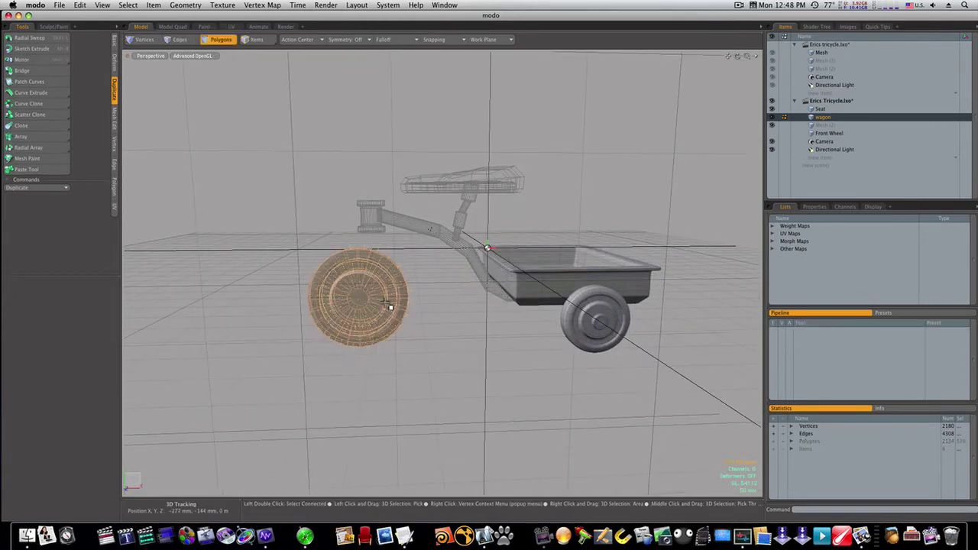
key("w")
left_click_drag(391, 301, 406, 301)
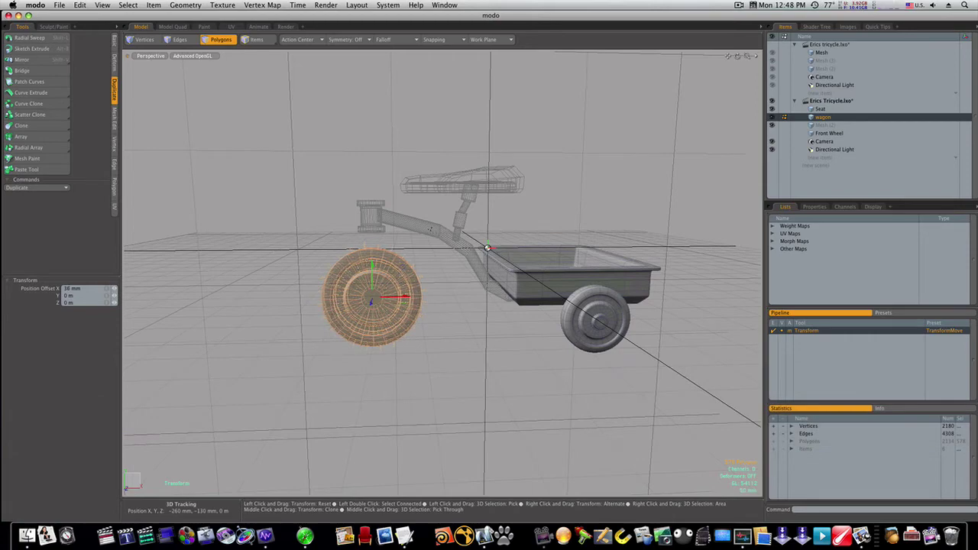
key("space")
left_click(430, 351)
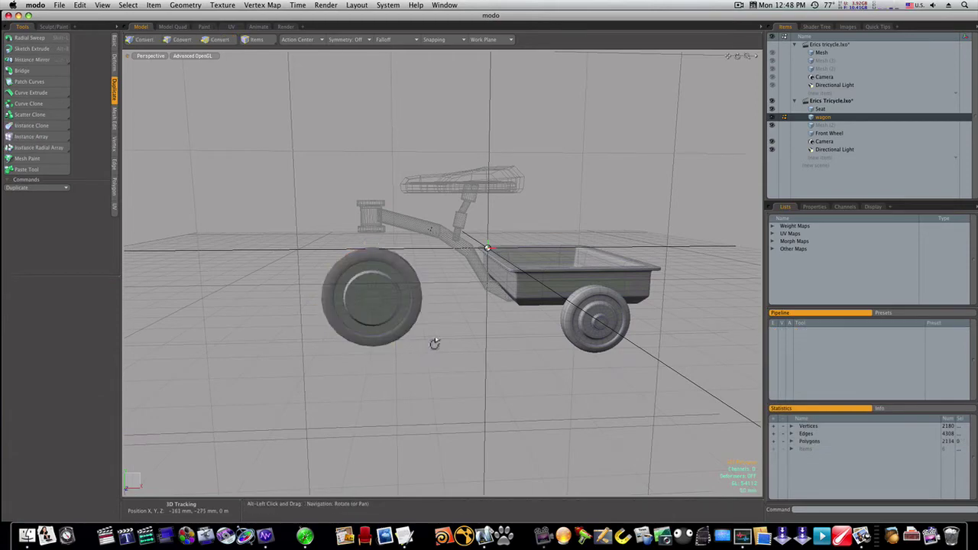
- Select four evenly spaced wedges of polygons, each three segments wide, between the hub and rim on the front wheel's face
mouse_move(432, 343)
left_mouse_down("alt")
mouse_move(123, 342)
mouse_move(428, 341)
left_mouse_up("alt")
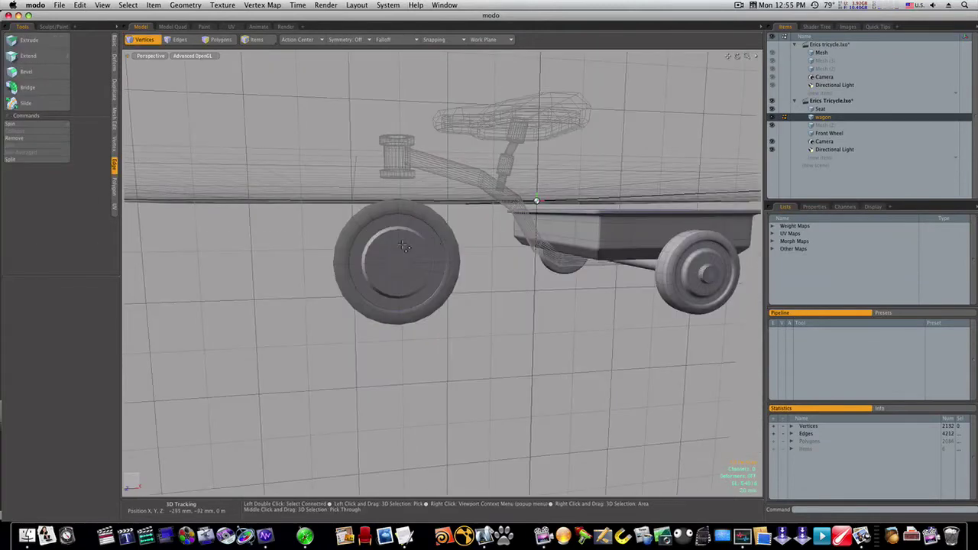
left_click_drag(400, 248, 479, 248, "ctrl+alt")
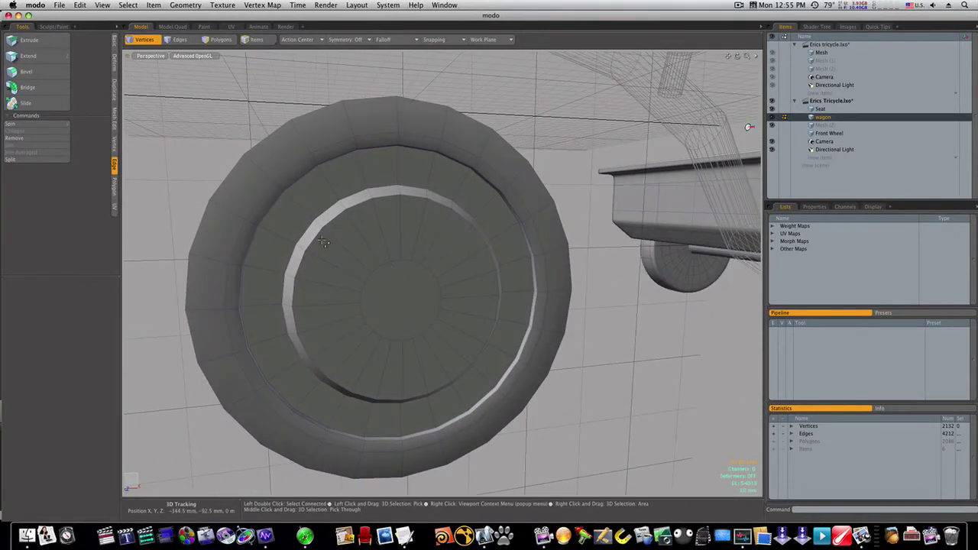
key("3")
mouse_move(275, 248)
left_mouse_down()
mouse_move(310, 205)
mouse_move(345, 234)
mouse_move(311, 239)
mouse_move(311, 264)
left_mouse_up()
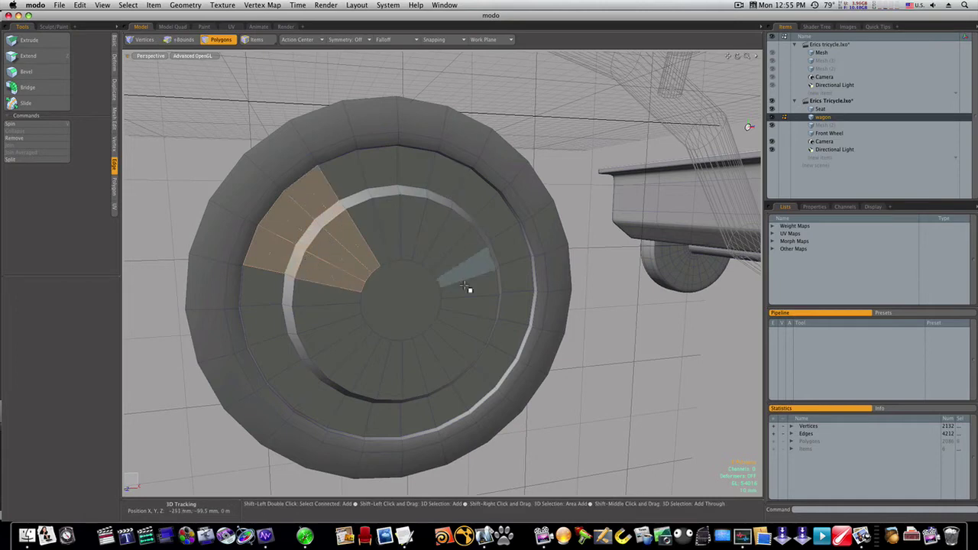
mouse_move(451, 344)
left_mouse_down()
mouse_move(472, 330)
mouse_move(484, 360)
mouse_move(469, 375)
left_mouse_up()
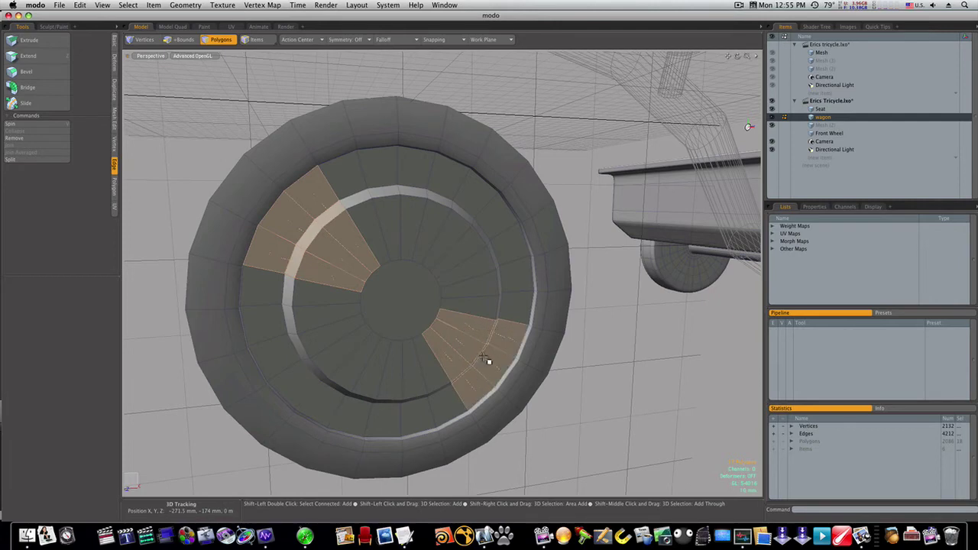
left_click(431, 261, "shift")
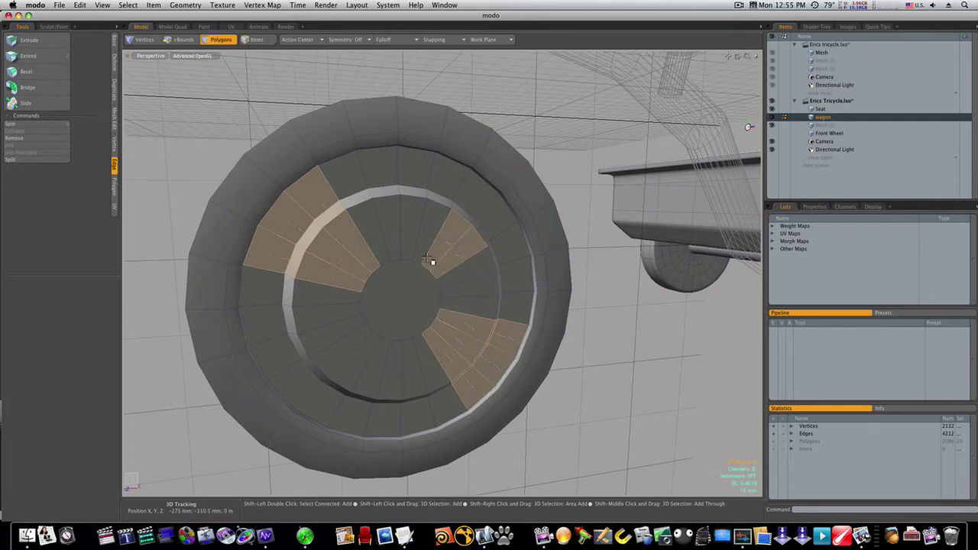
left_click_drag(452, 199, 479, 197, "shift")
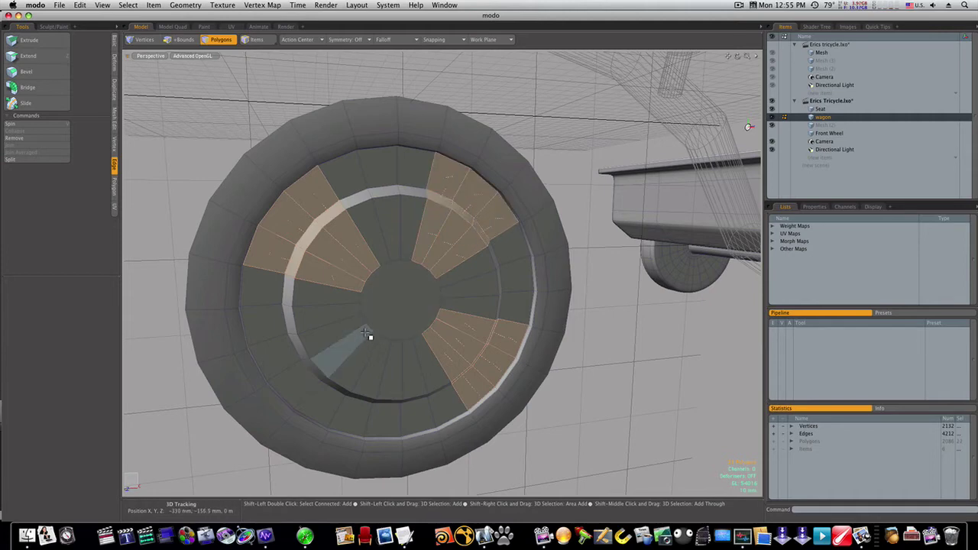
left_click_drag(372, 343, 388, 357, "shift")
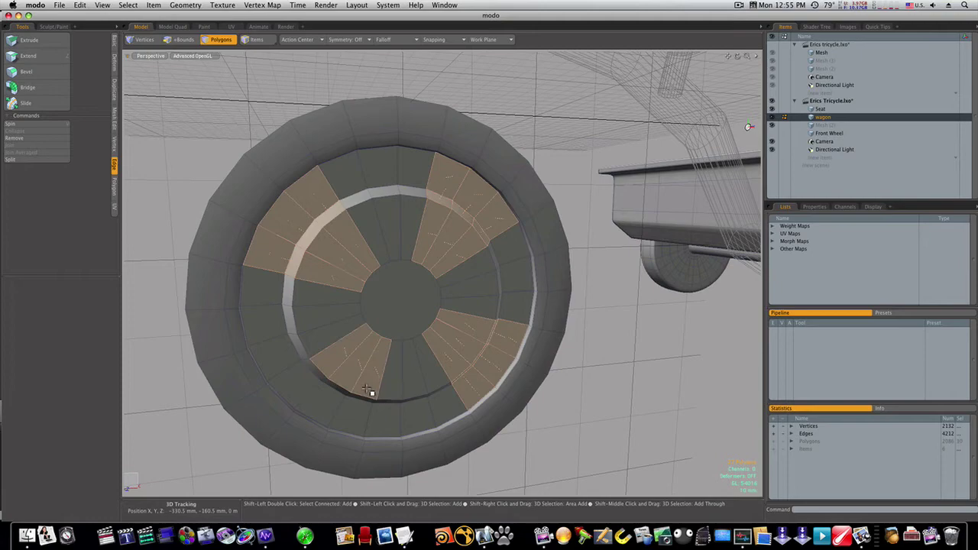
mouse_move(367, 391)
left_mouse_down("shift")
mouse_move(340, 395)
mouse_move(310, 375)
left_mouse_up("shift")
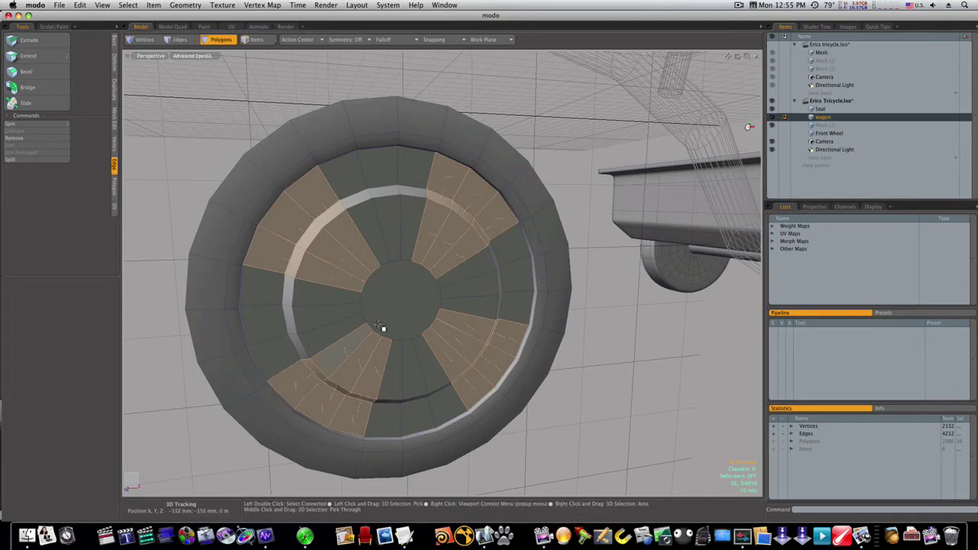
- Extrude the four selected wedges inward along Z to form recesses between the wheel's spokes, and clear the selection
mouse_move(334, 294)
left_mouse_down("alt")
mouse_move(334, 277)
mouse_move(397, 278)
mouse_move(319, 278)
mouse_move(333, 283)
left_mouse_up("alt")
key("shift+x")
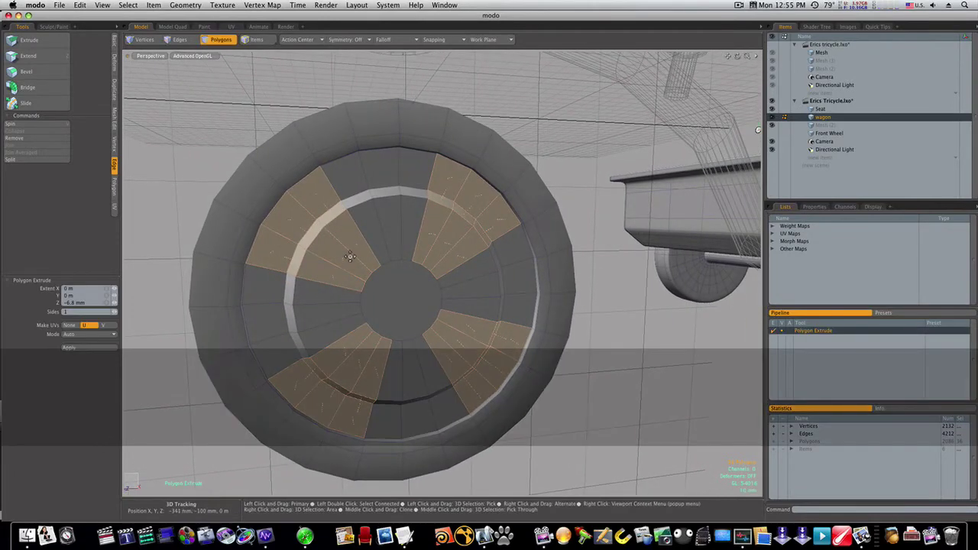
mouse_move(398, 309)
left_mouse_down("alt")
mouse_move(437, 323)
mouse_move(413, 315)
left_mouse_up("alt")
key("q")
left_click(562, 364)
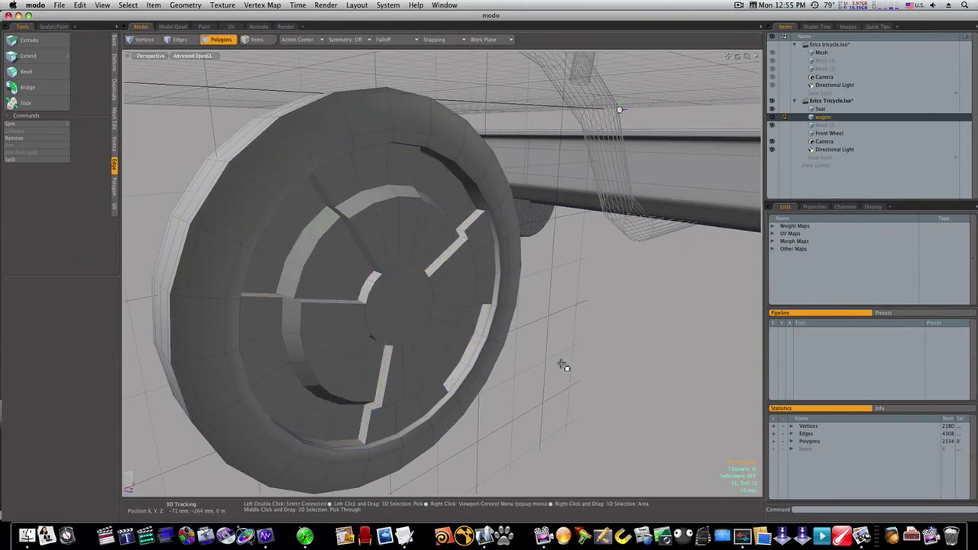
- Remove the two extra edge loops along the raised inner ring on the opposite side of the front wheel
left_click_drag(559, 363, 768, 345, "alt")
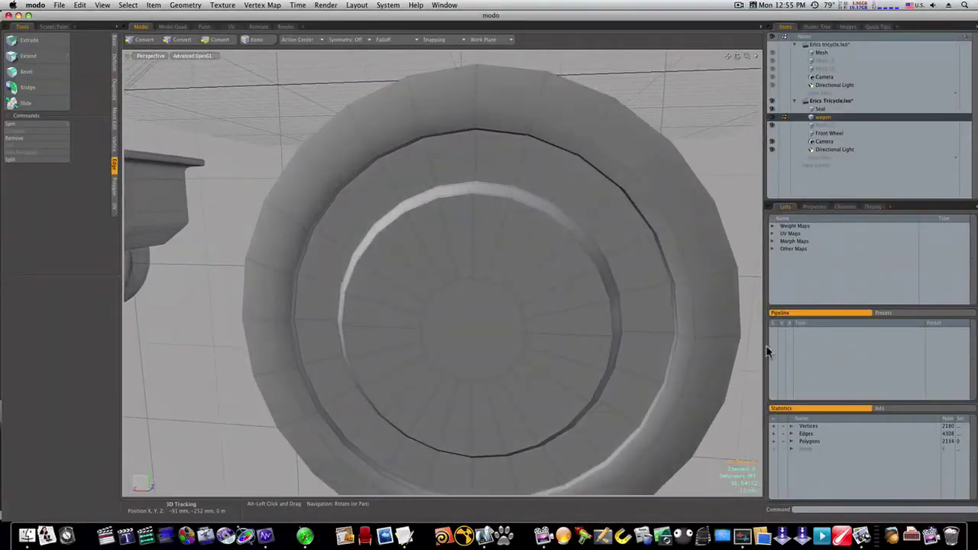
left_click_drag(476, 186, 288, 188, "alt")
key("3")
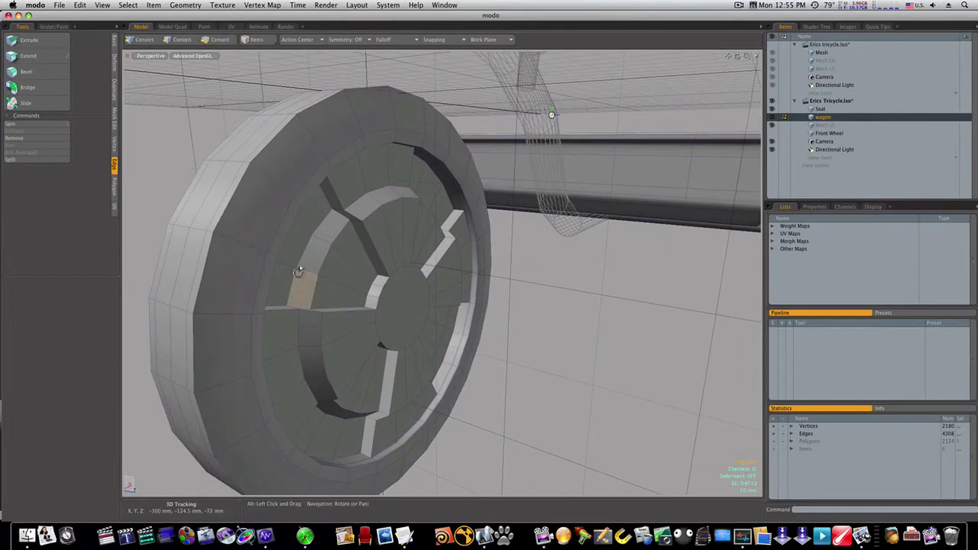
left_click_drag(301, 280, 528, 283, "alt")
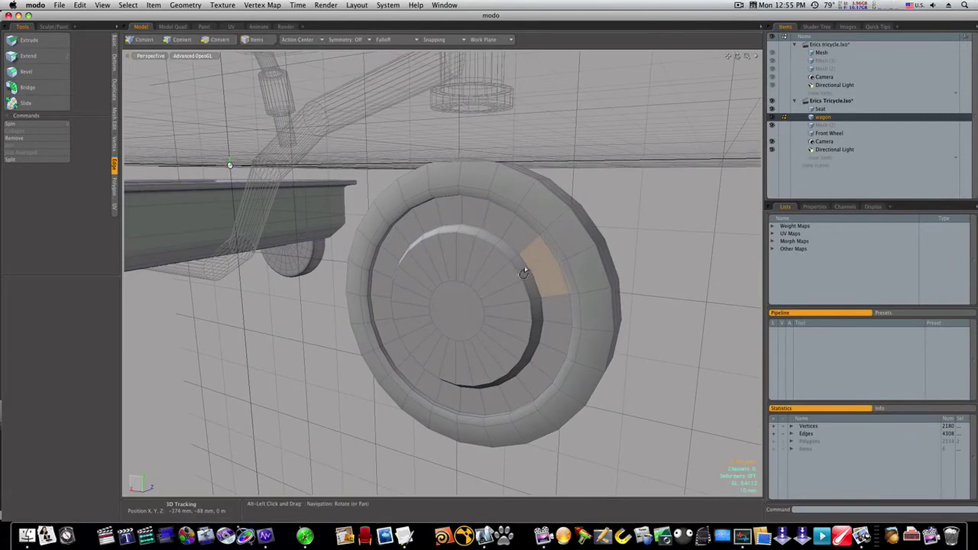
scroll(574, 264, "up", 10)
key("1")
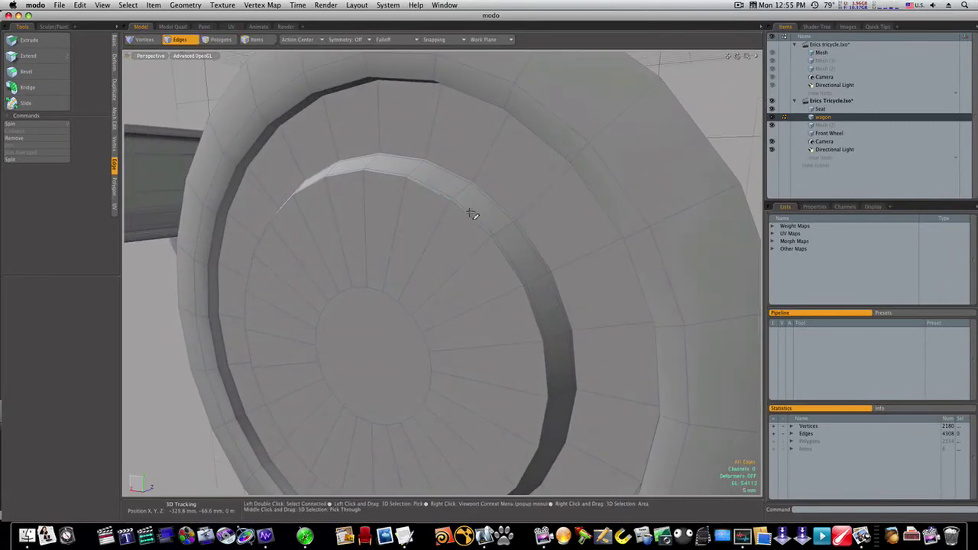
double_click(534, 251)
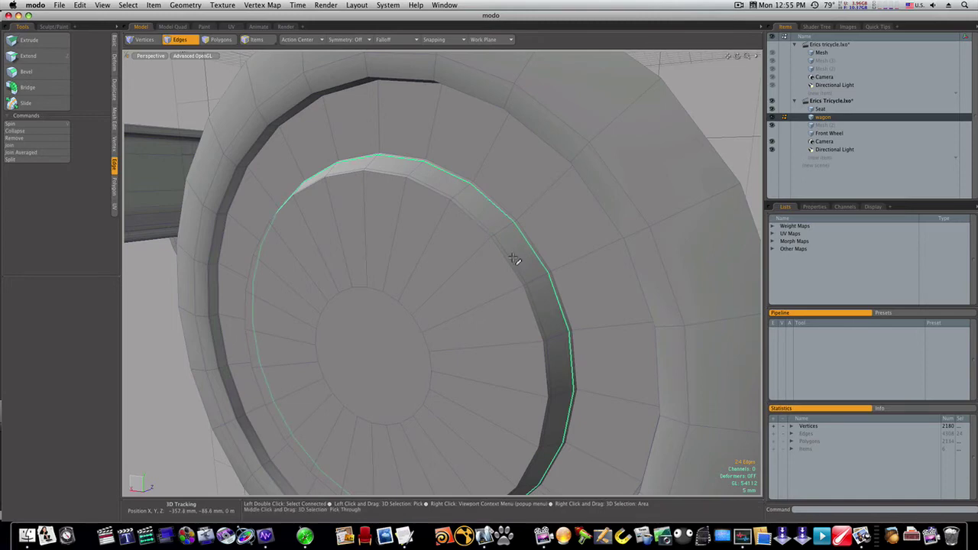
double_click(513, 262, "shift")
key("Delete")
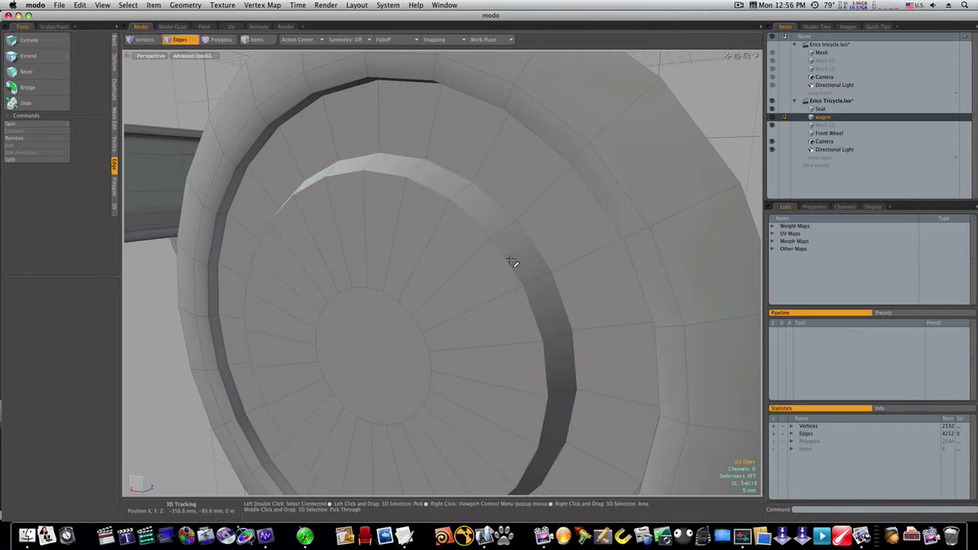
- Select four matching three-segment wedges of polygons between the hub and rim on the wheel's opposite face
left_click(220, 41)
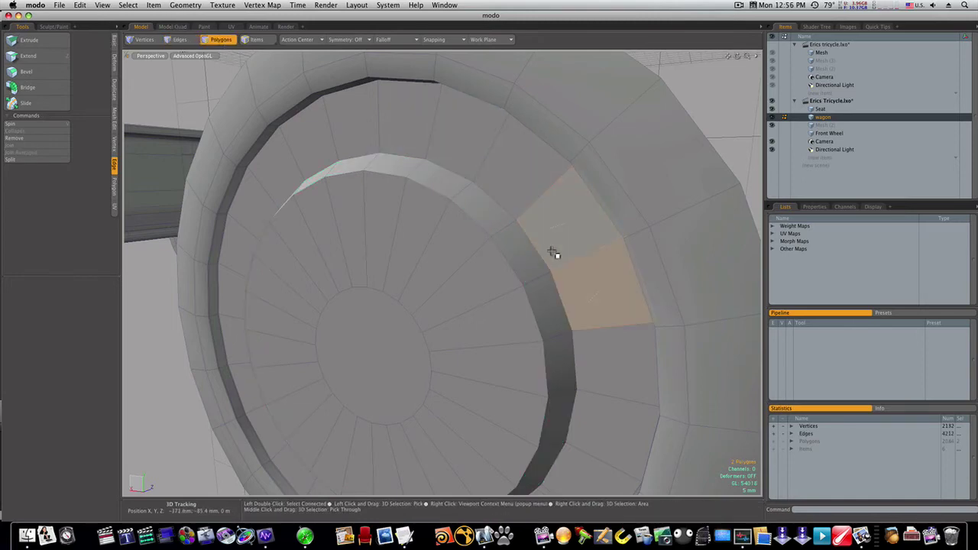
mouse_move(522, 198)
left_mouse_down("shift")
mouse_move(476, 244)
mouse_move(474, 313)
mouse_move(554, 300)
mouse_move(518, 238)
left_mouse_up("shift")
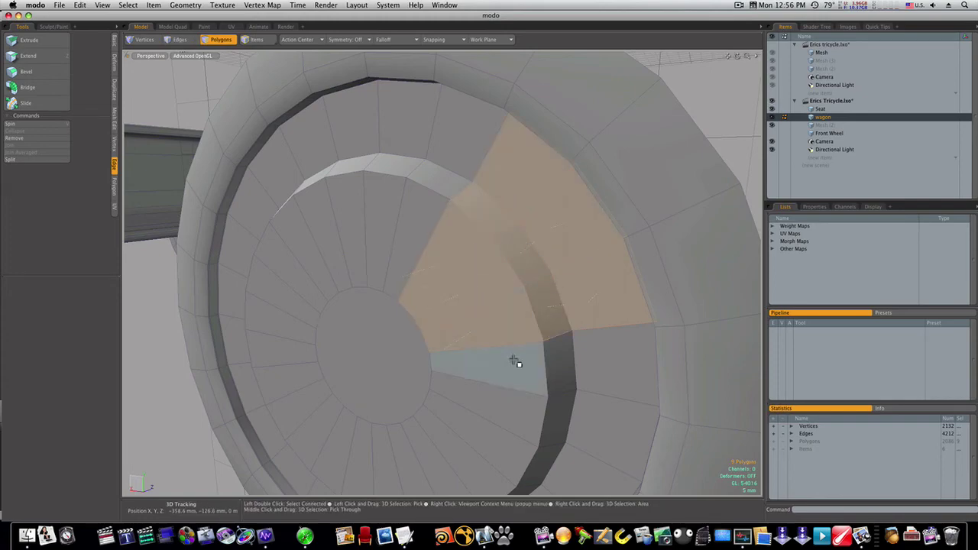
mouse_move(515, 360)
left_mouse_down("ctrl+alt")
mouse_move(444, 376)
mouse_move(489, 338)
left_mouse_up("ctrl+alt")
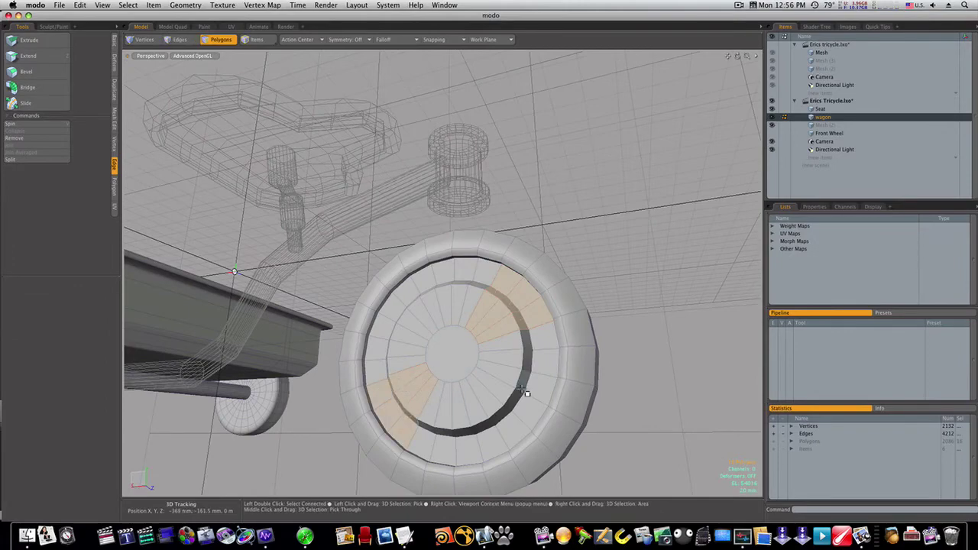
left_click_drag(527, 393, 428, 296, "alt")
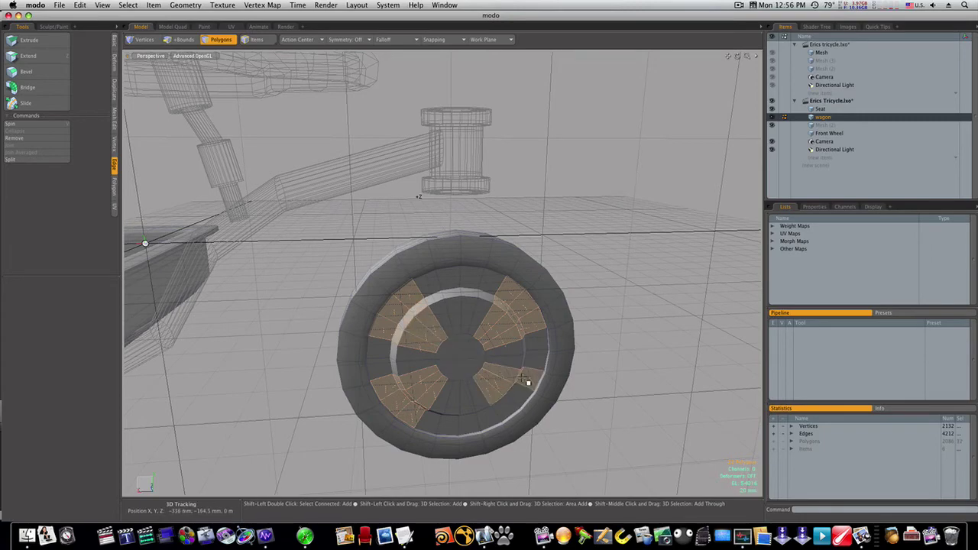
left_click_drag(515, 389, 450, 347, "alt")
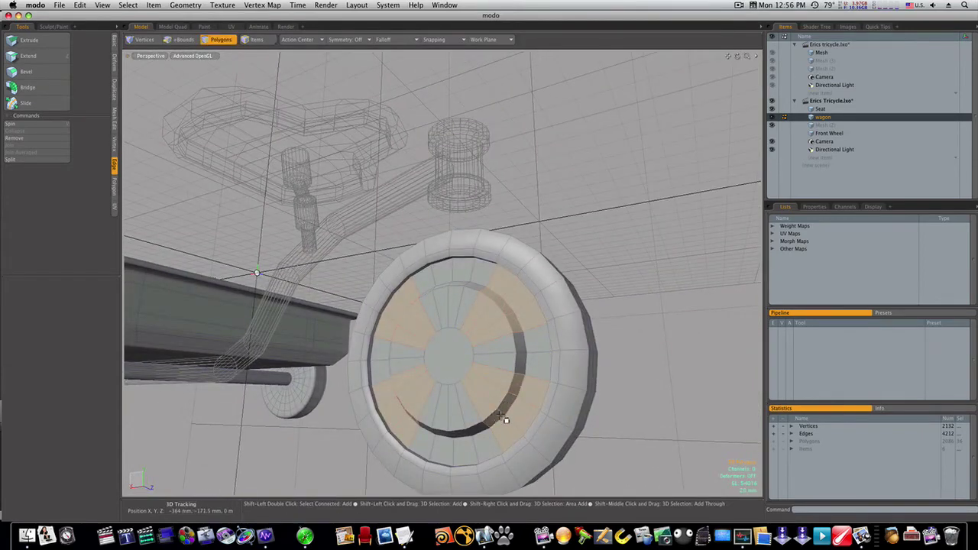
- Extrude the wedges on the opposite face inward along Z to recess the areas between the spokes
key("shift+x")
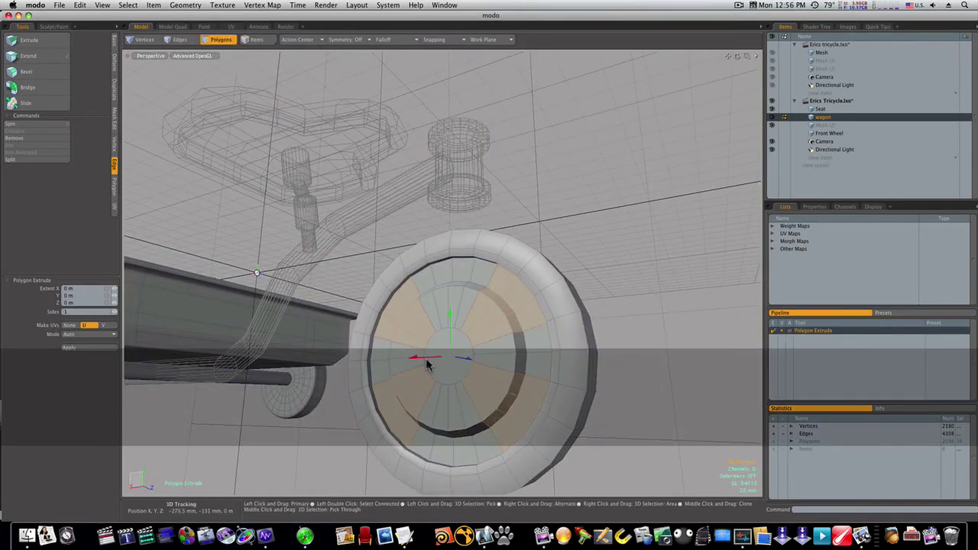
key("super+z")
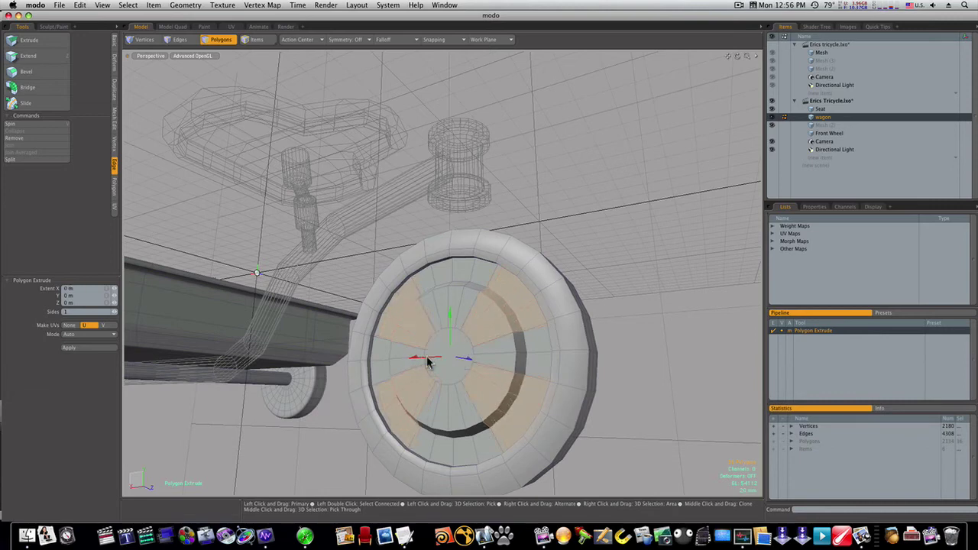
left_click_drag(461, 364, 481, 352)
key("space")
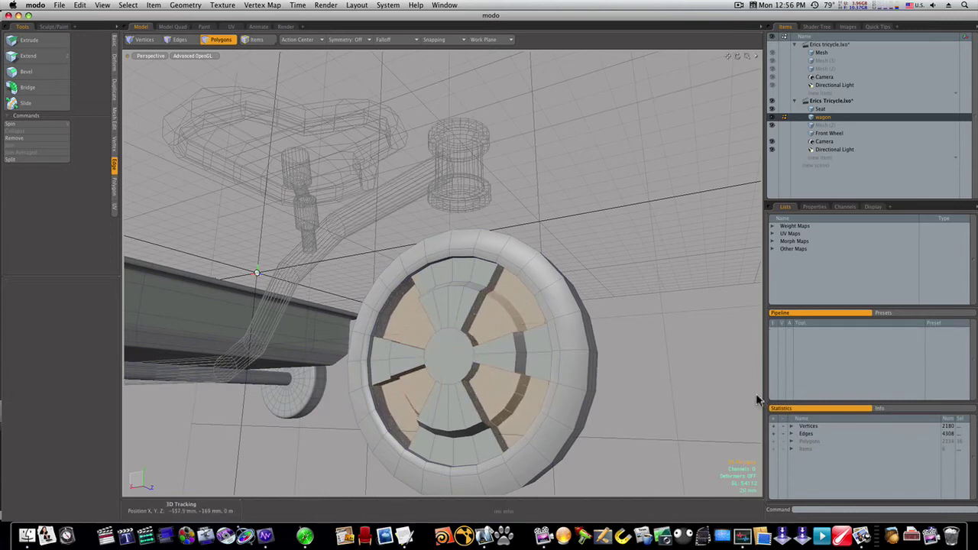
- Preview the front wheel as a smoothed subdivision surface, examine the recesses from the other side, and return it to faceted polygons
left_click(617, 332)
left_click_drag(617, 332, 446, 341, "alt")
key("Tab")
left_click_drag(568, 347, 544, 361, "alt")
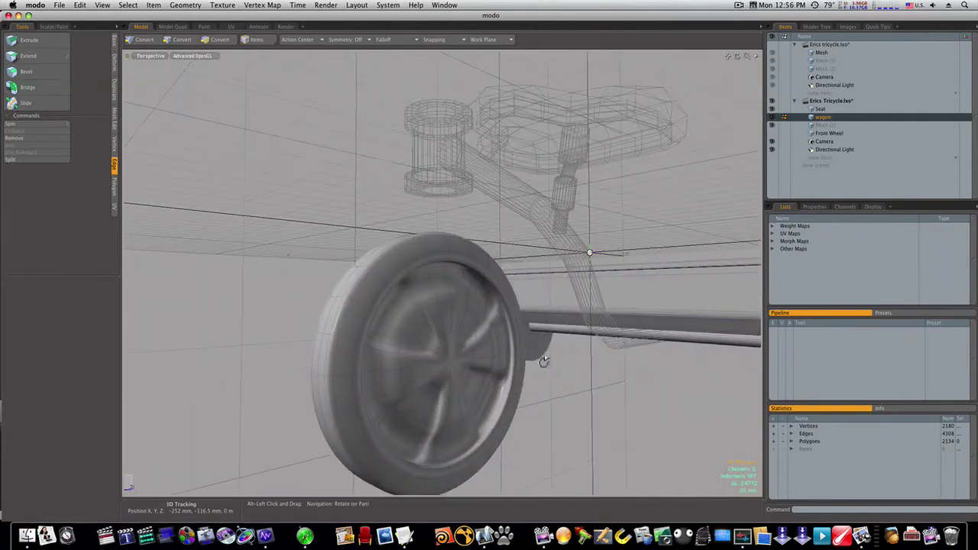
key("Tab")
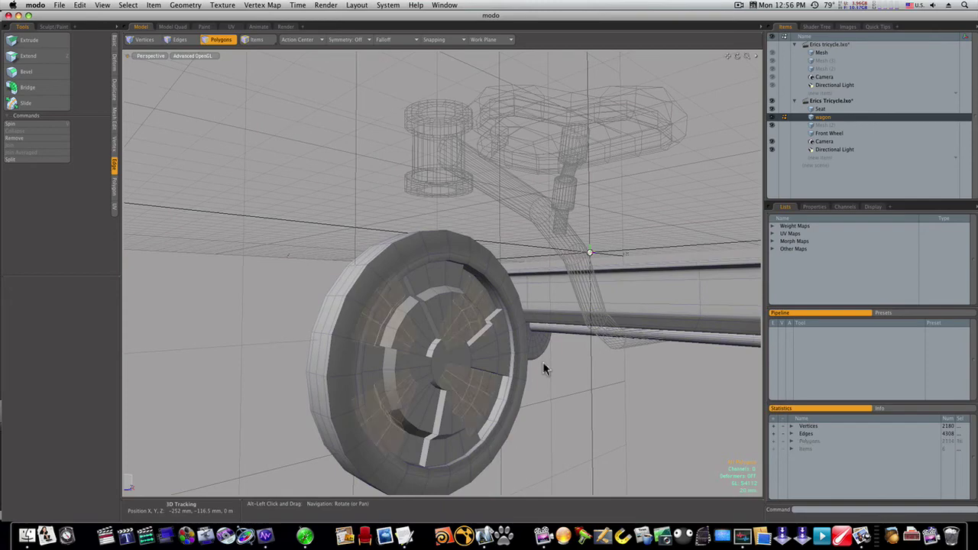
- Undo the opposite-face extrusion, extrude the four selected wedges inward again to a shallower depth, and clear the selection
key("super+z")
left_click_drag(543, 362, 711, 363, "alt")
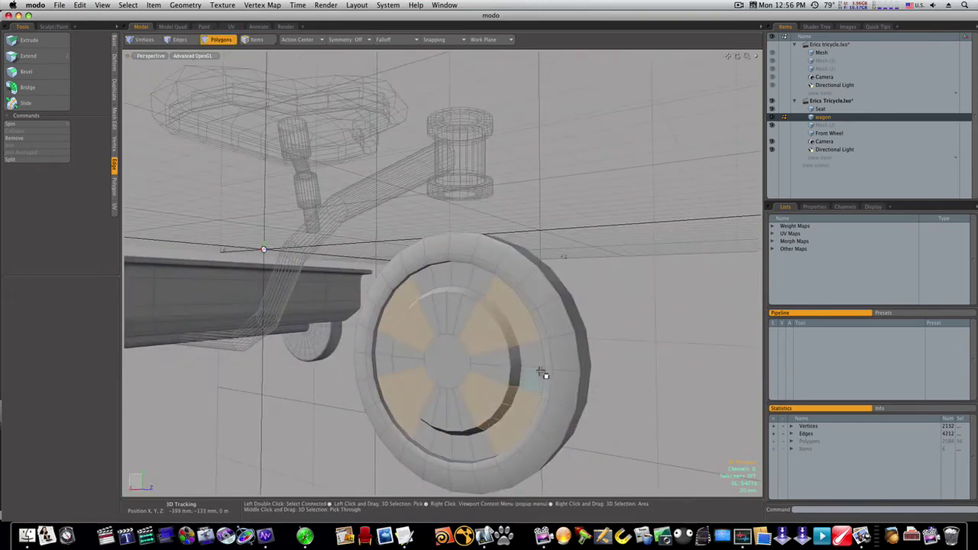
key("shift+x")
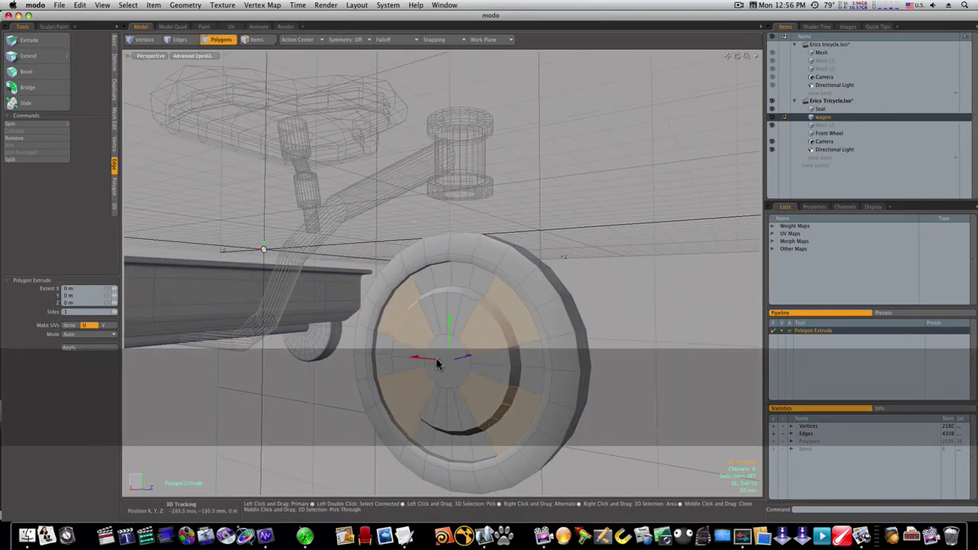
key("Escape")
key("Escape")
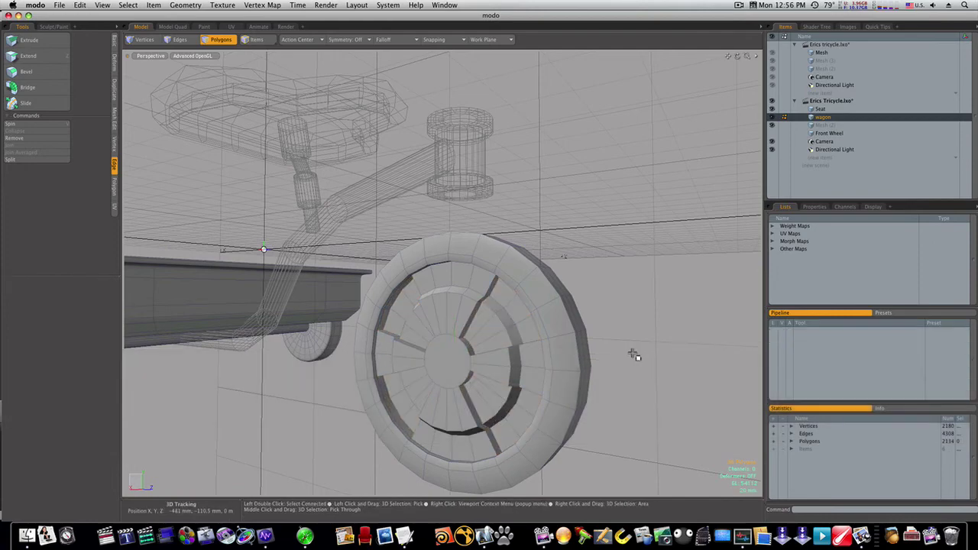
- Examine the recess walls near the front wheel's rim up close, and turn on subdivision smoothing for the wheel and wagon mesh
key("Tab")
left_click_drag(625, 348, 605, 326, "alt")
key("3")
key("Tab")
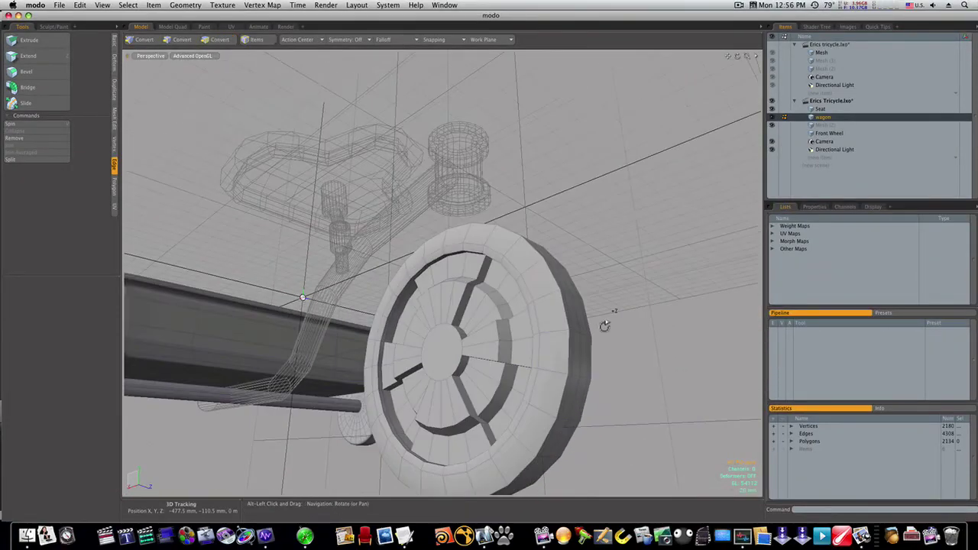
left_click_drag(391, 336, 481, 343, "ctrl+alt")
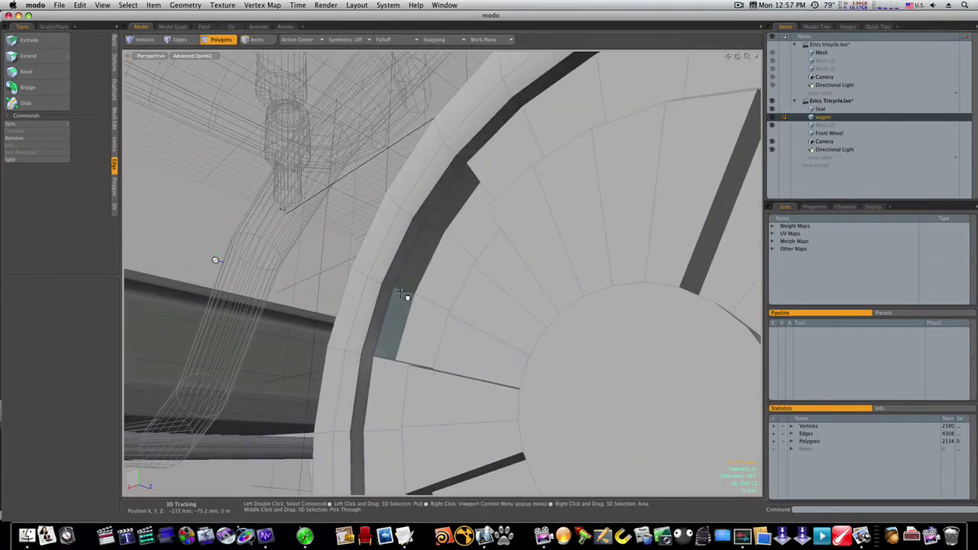
left_click_drag(587, 321, 388, 355, "ctrl+alt")
key("Tab")
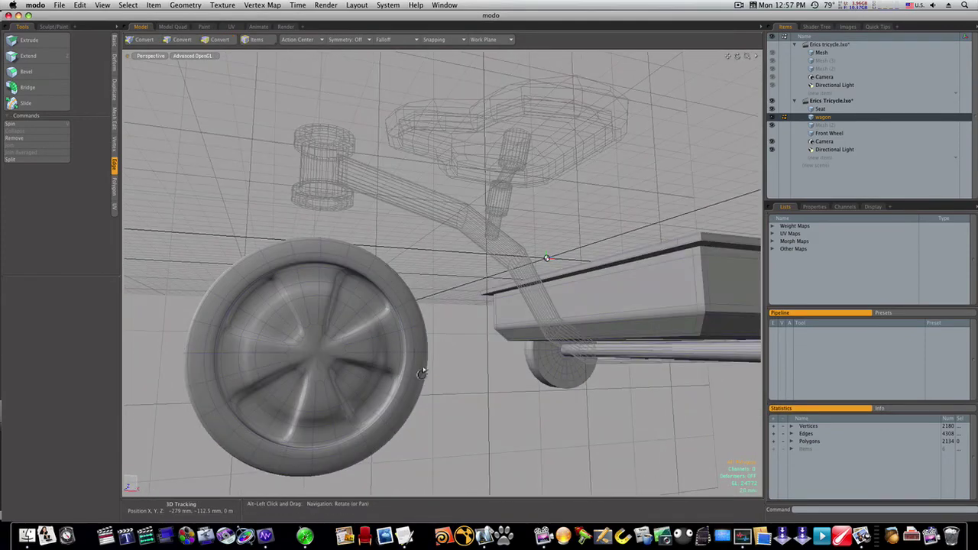
left_click_drag(458, 381, 398, 379, "ctrl+alt")
left_click_drag(524, 377, 478, 388, "alt")
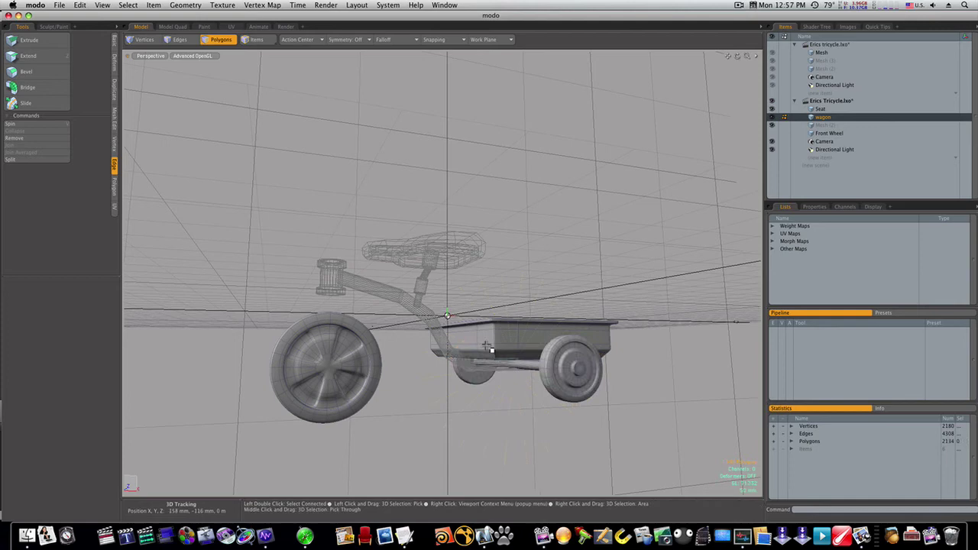
- Add the Seat mesh to the selection alongside the wagon, smooth it with subdivision, and examine the whole tricycle from the side
left_click(821, 110, "shift")
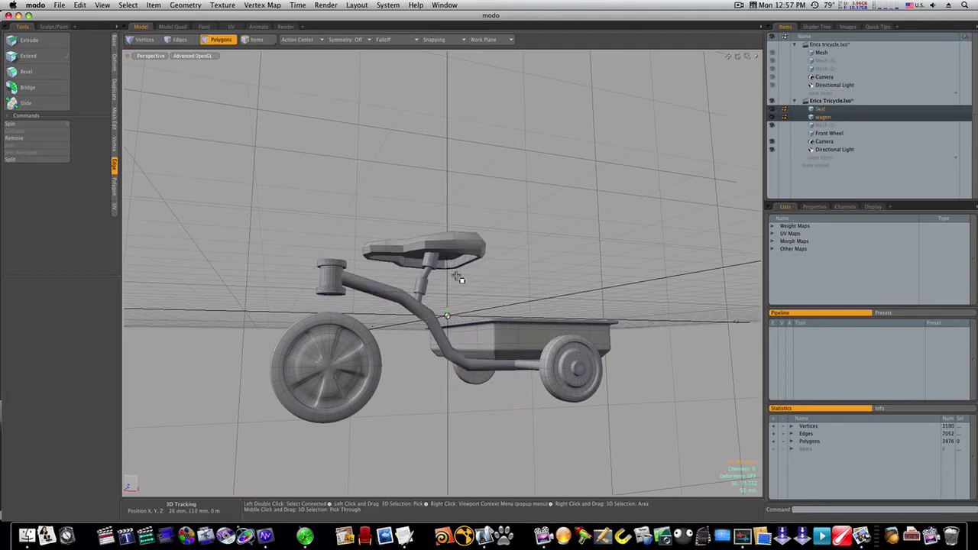
mouse_move(459, 278)
left_mouse_down("alt")
mouse_move(450, 291)
mouse_move(454, 260)
left_mouse_up("alt")
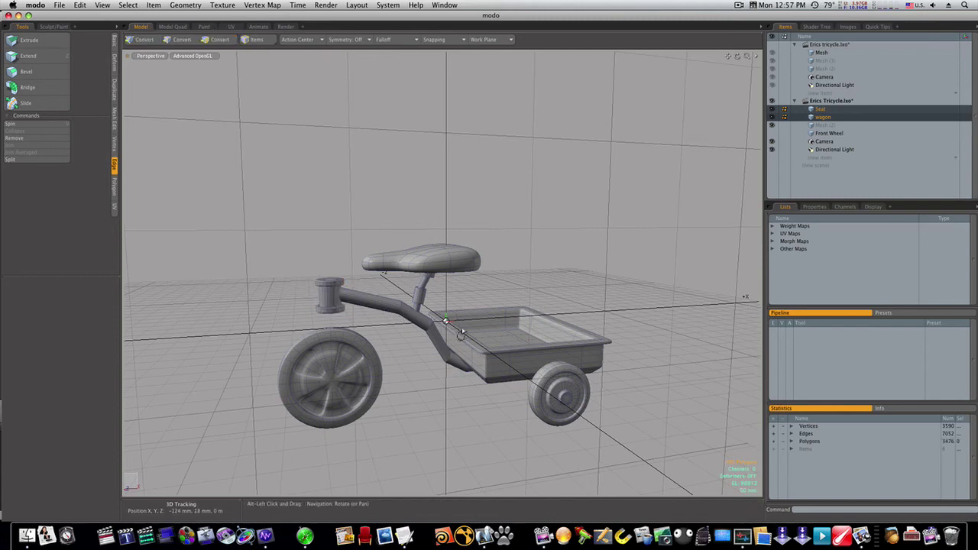
left_click_drag(394, 315, 447, 349, "alt")
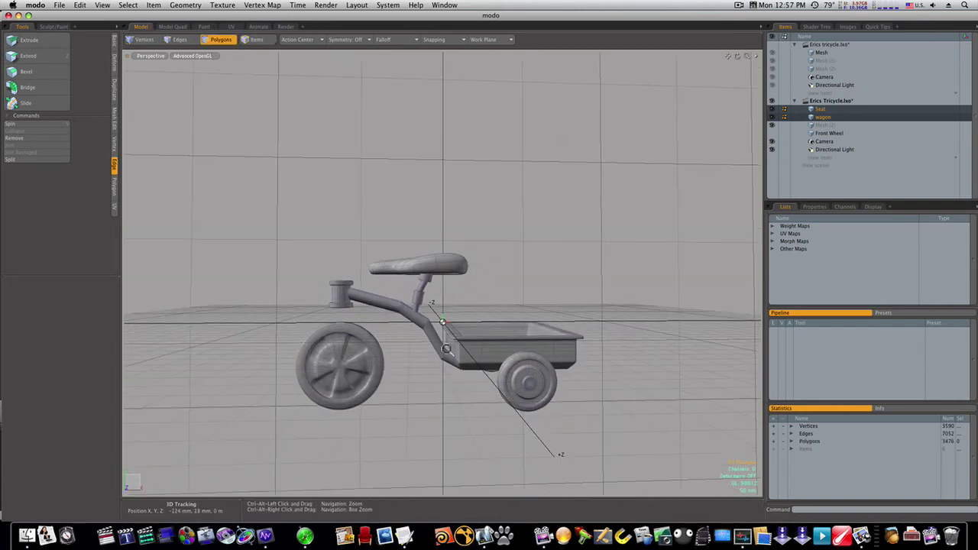